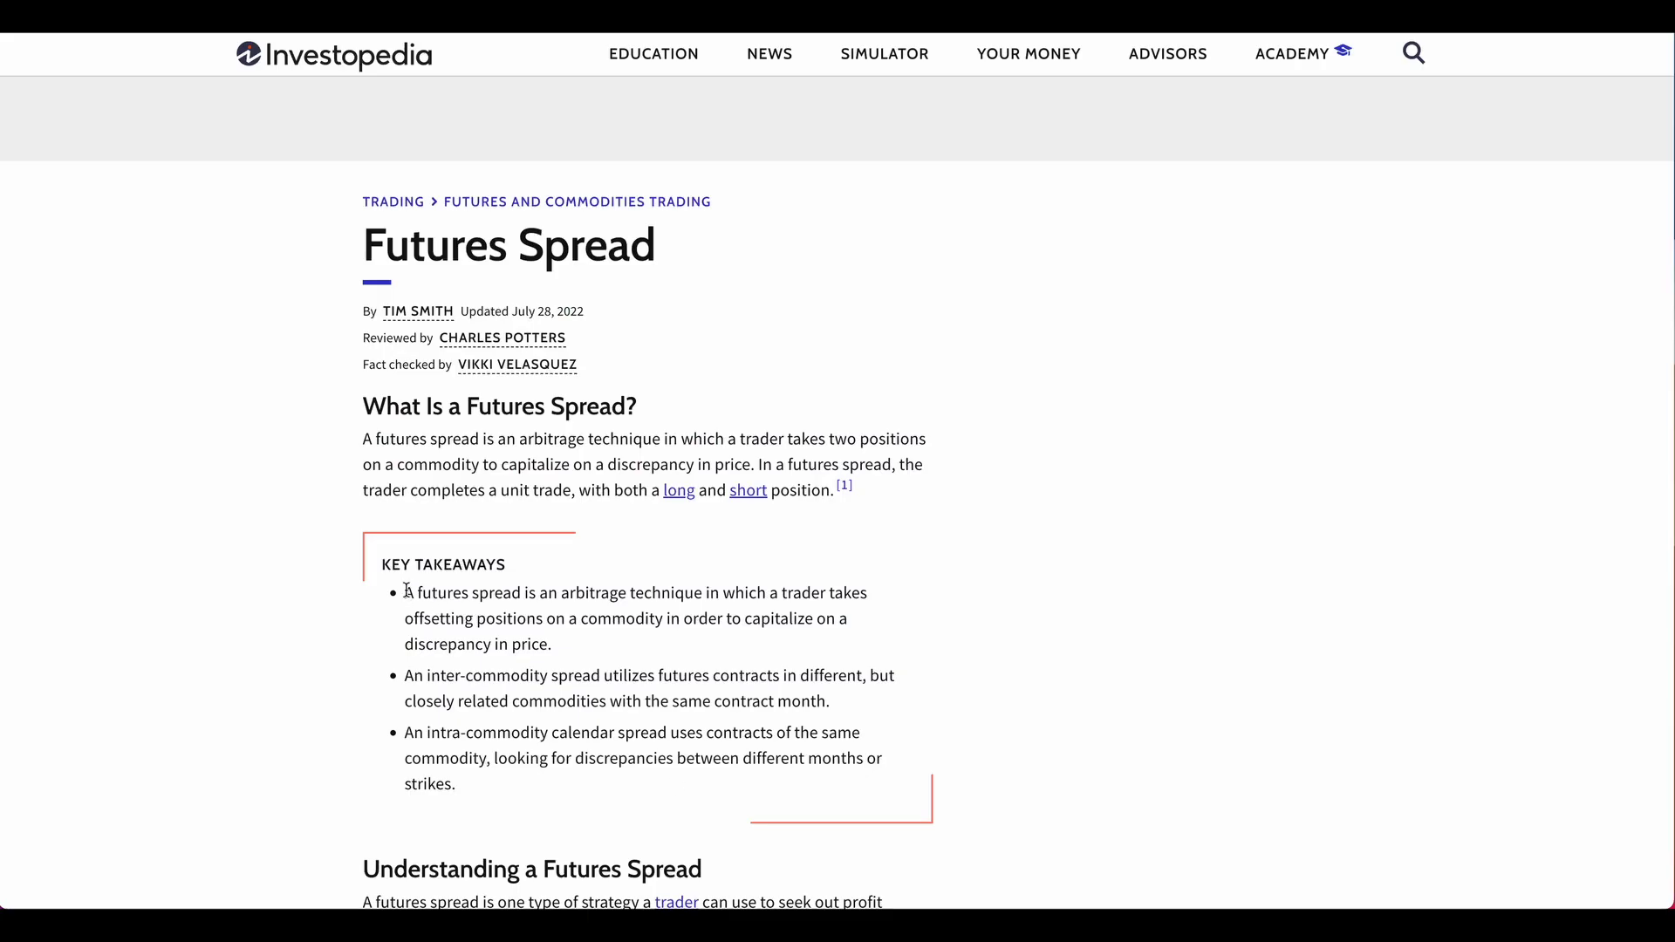
Highlight the first Key Takeaways bullet and the word 'arbitrage' in the Investopedia article
drag(408, 590, 586, 650)
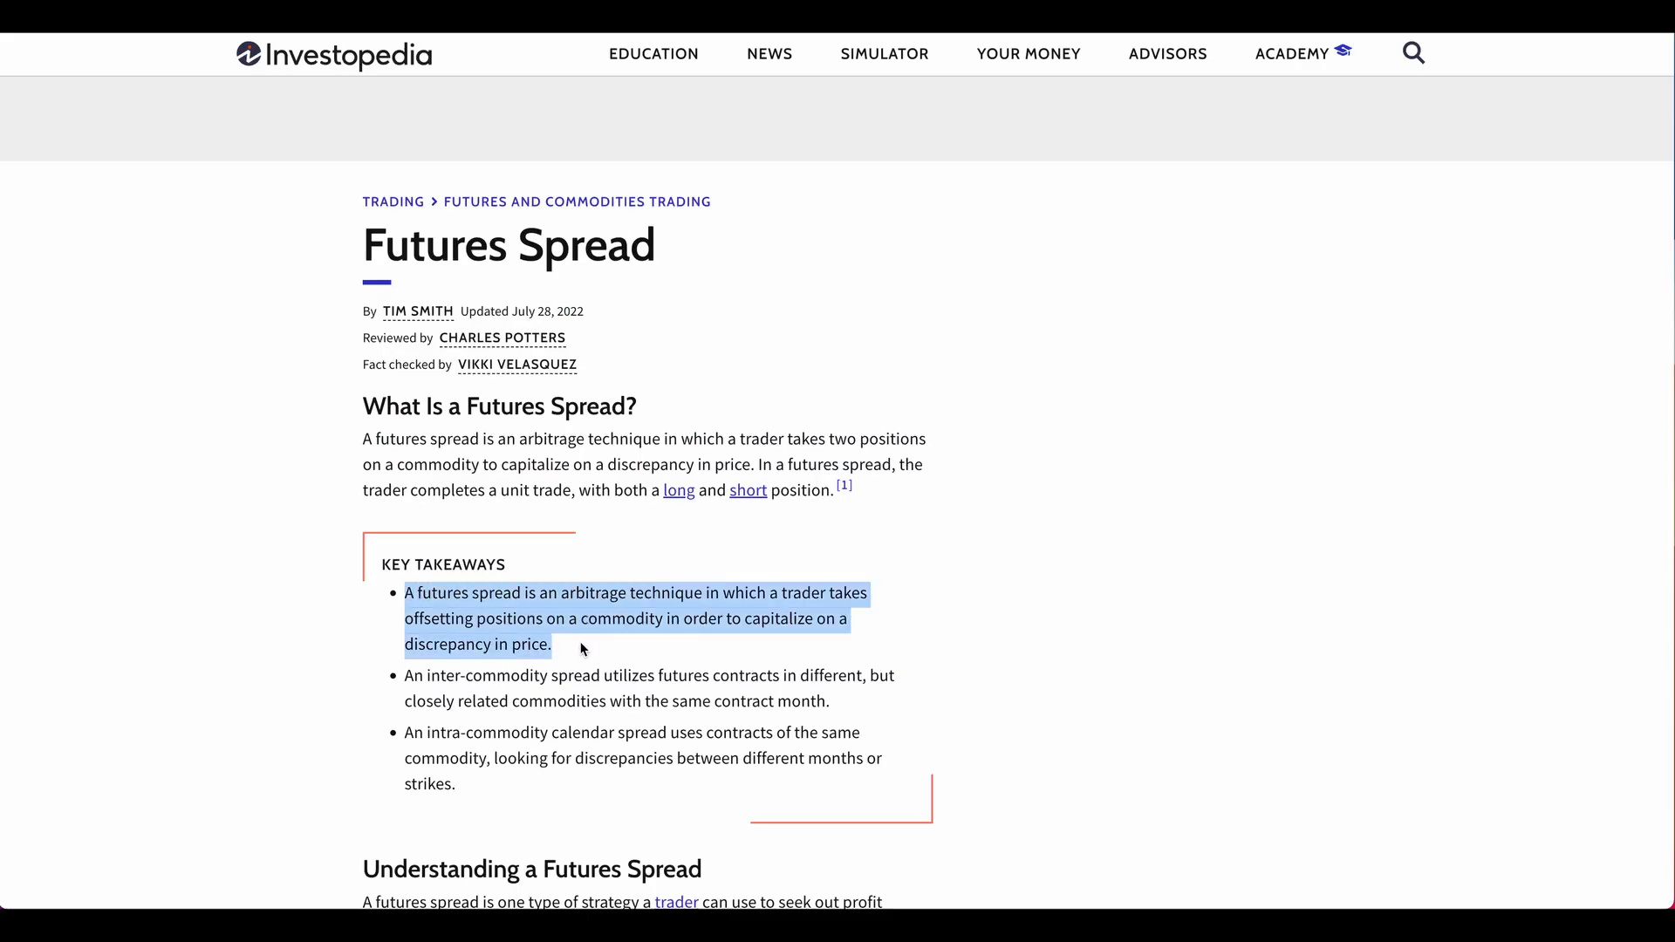
double_click(594, 590)
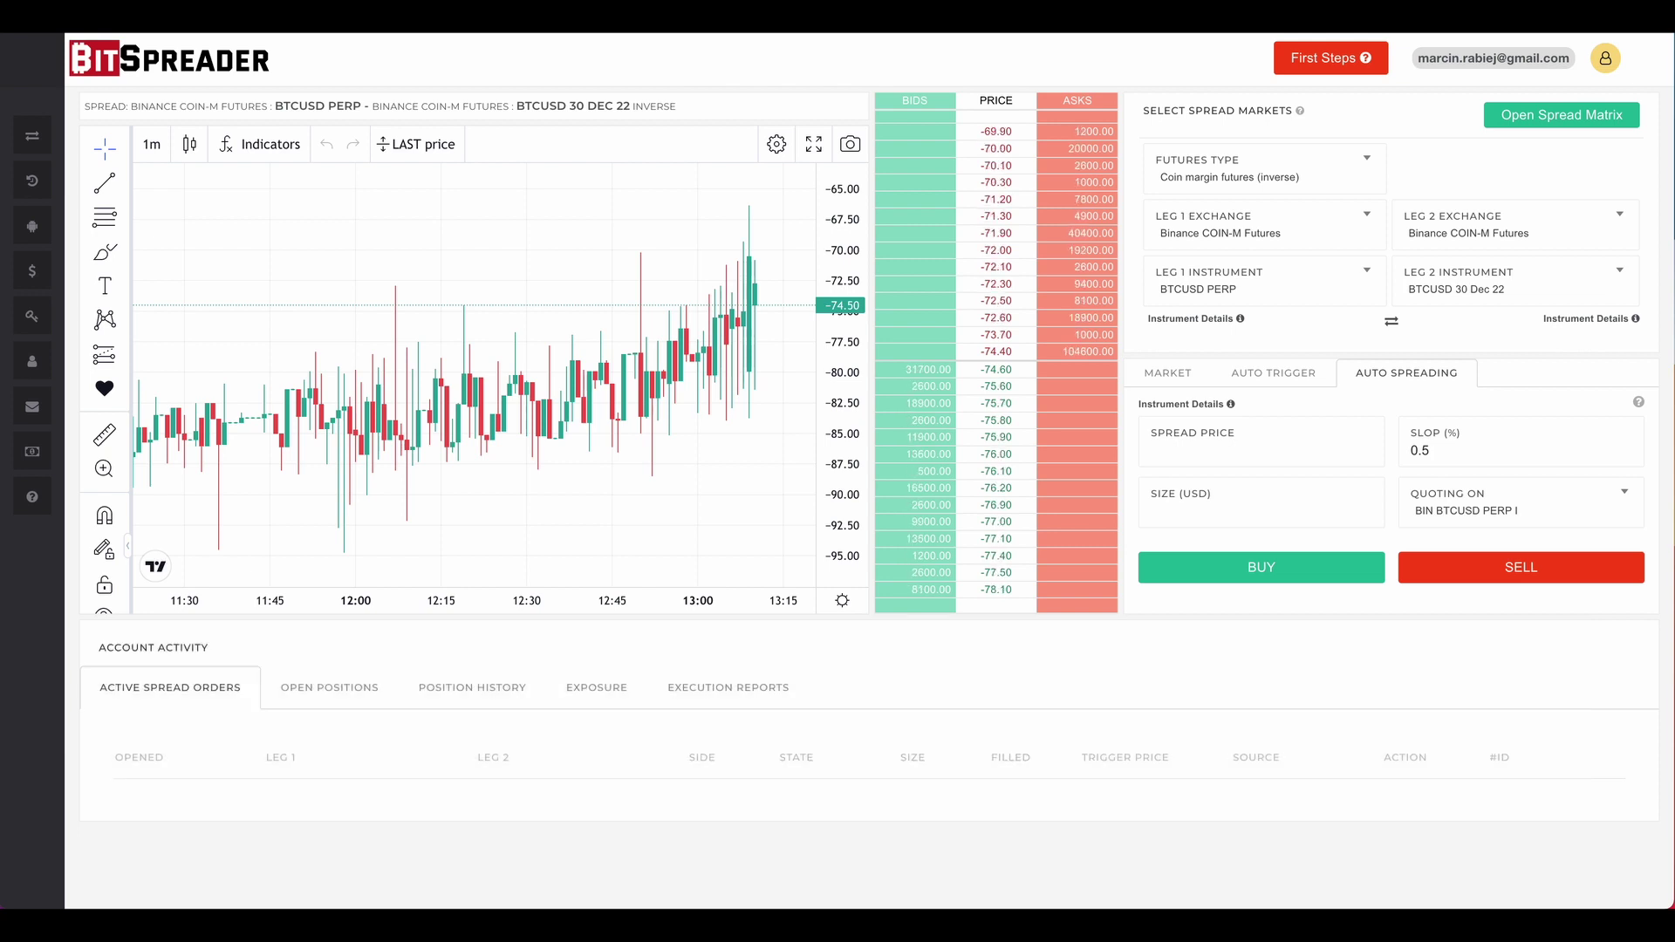
Pair Deribit BTCUSD PERP with Binance COIN-M Futures BTCUSD PERP as coin-margined futures
click(1297, 185)
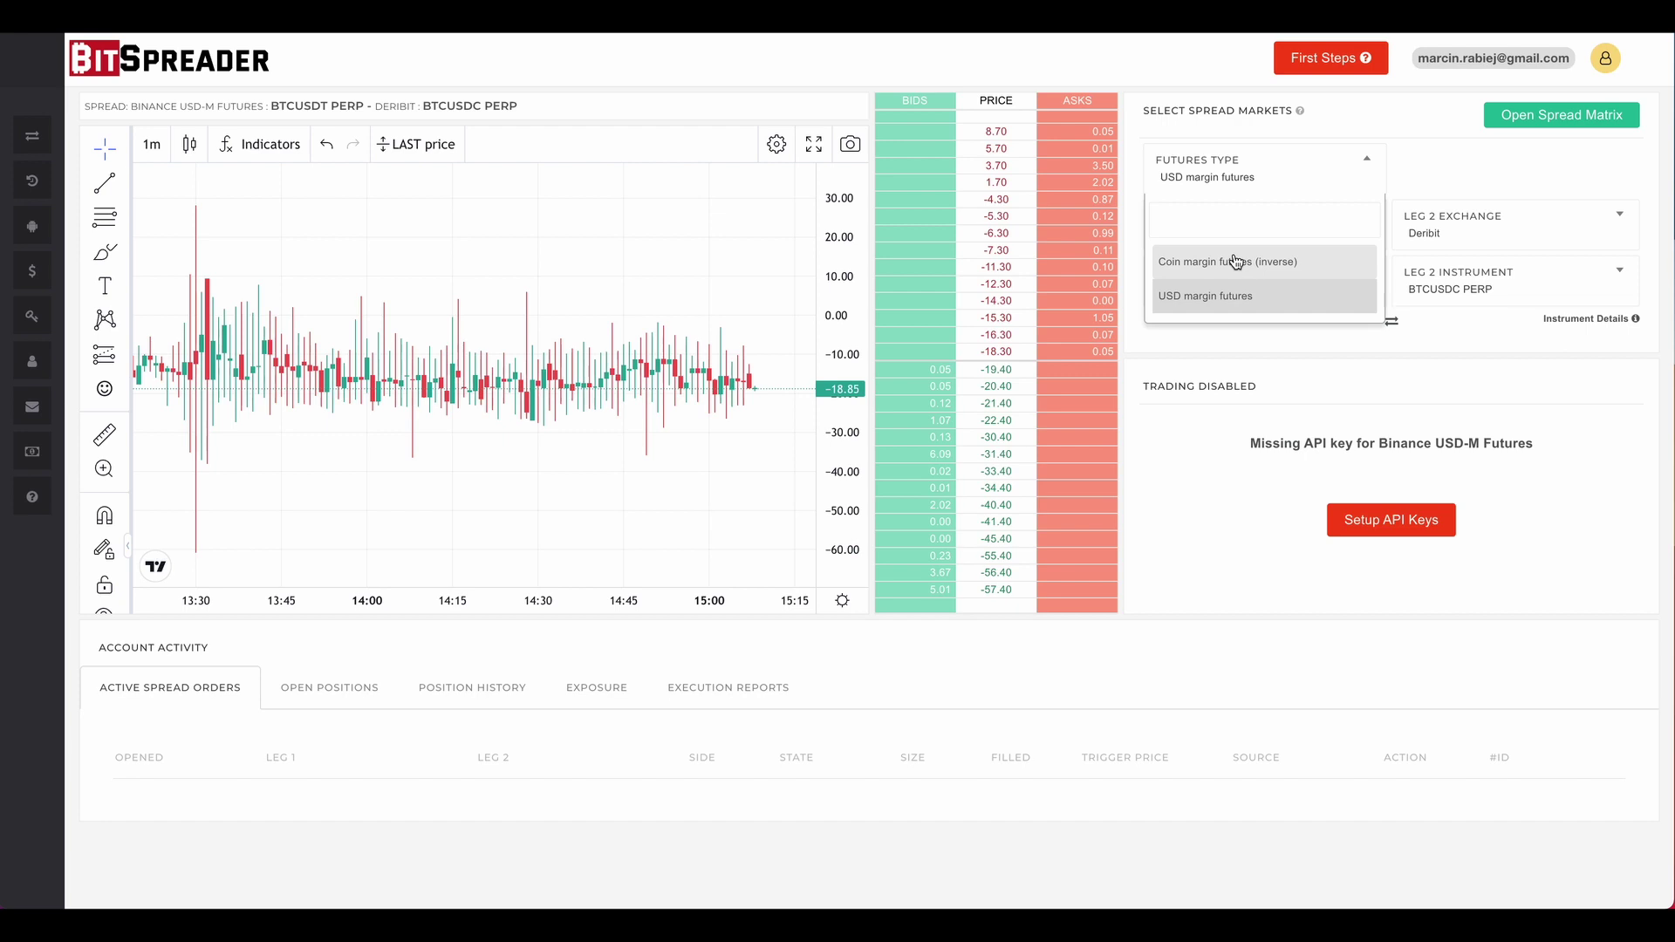
click(1233, 260)
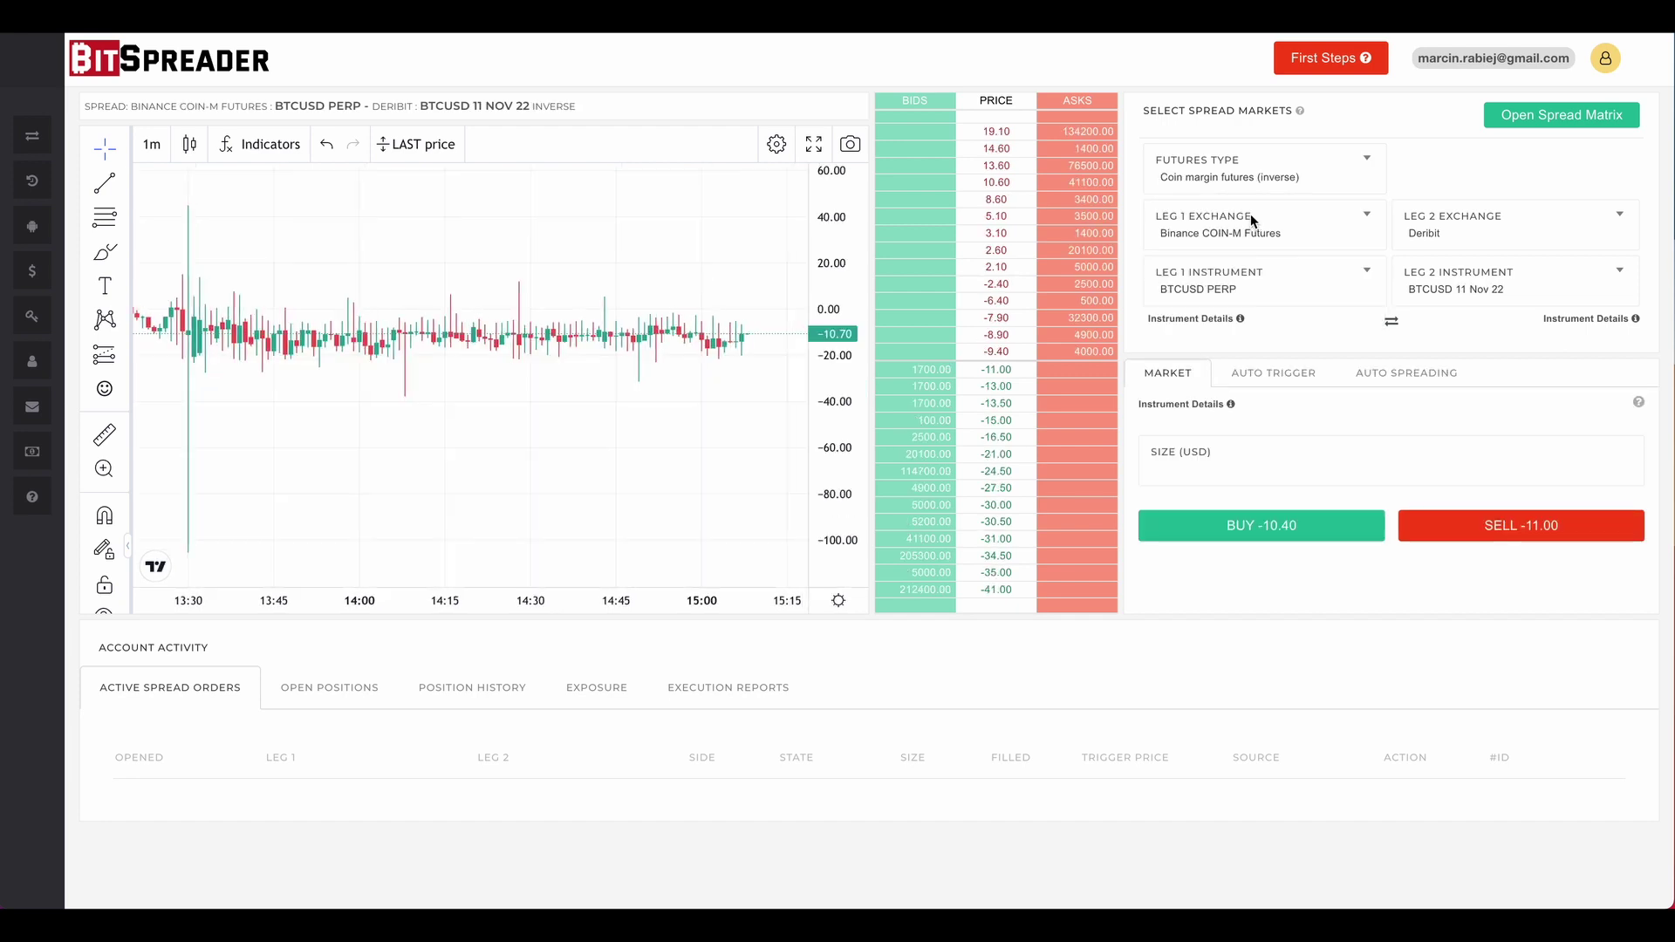
click(1249, 213)
click(1208, 347)
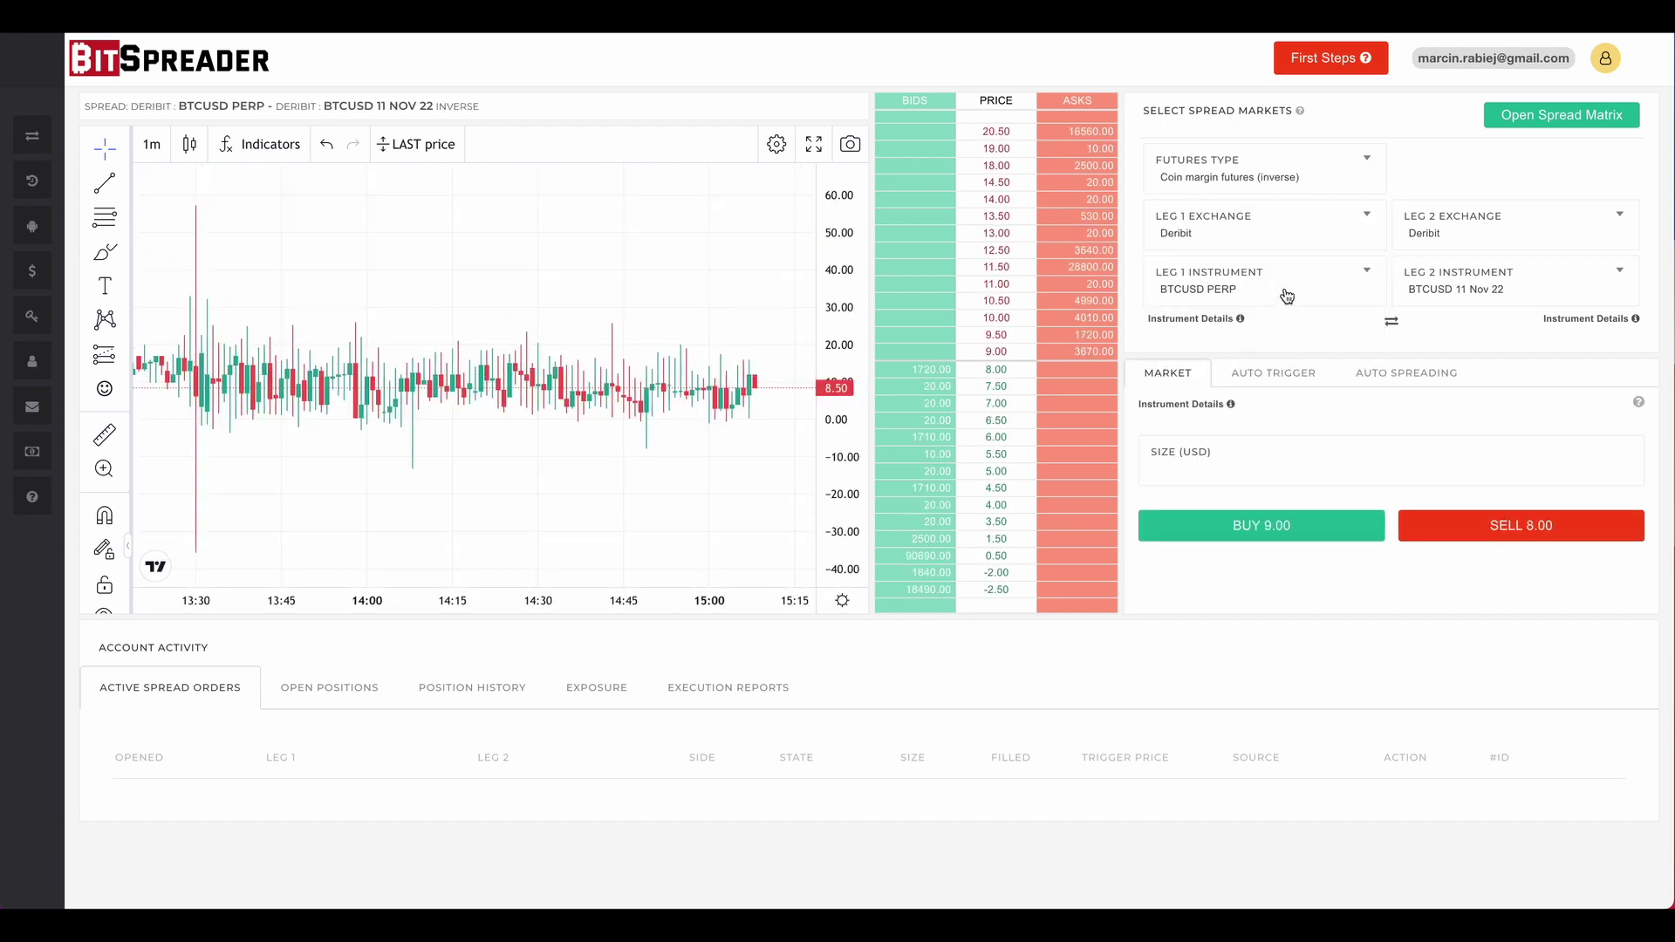
click(1471, 238)
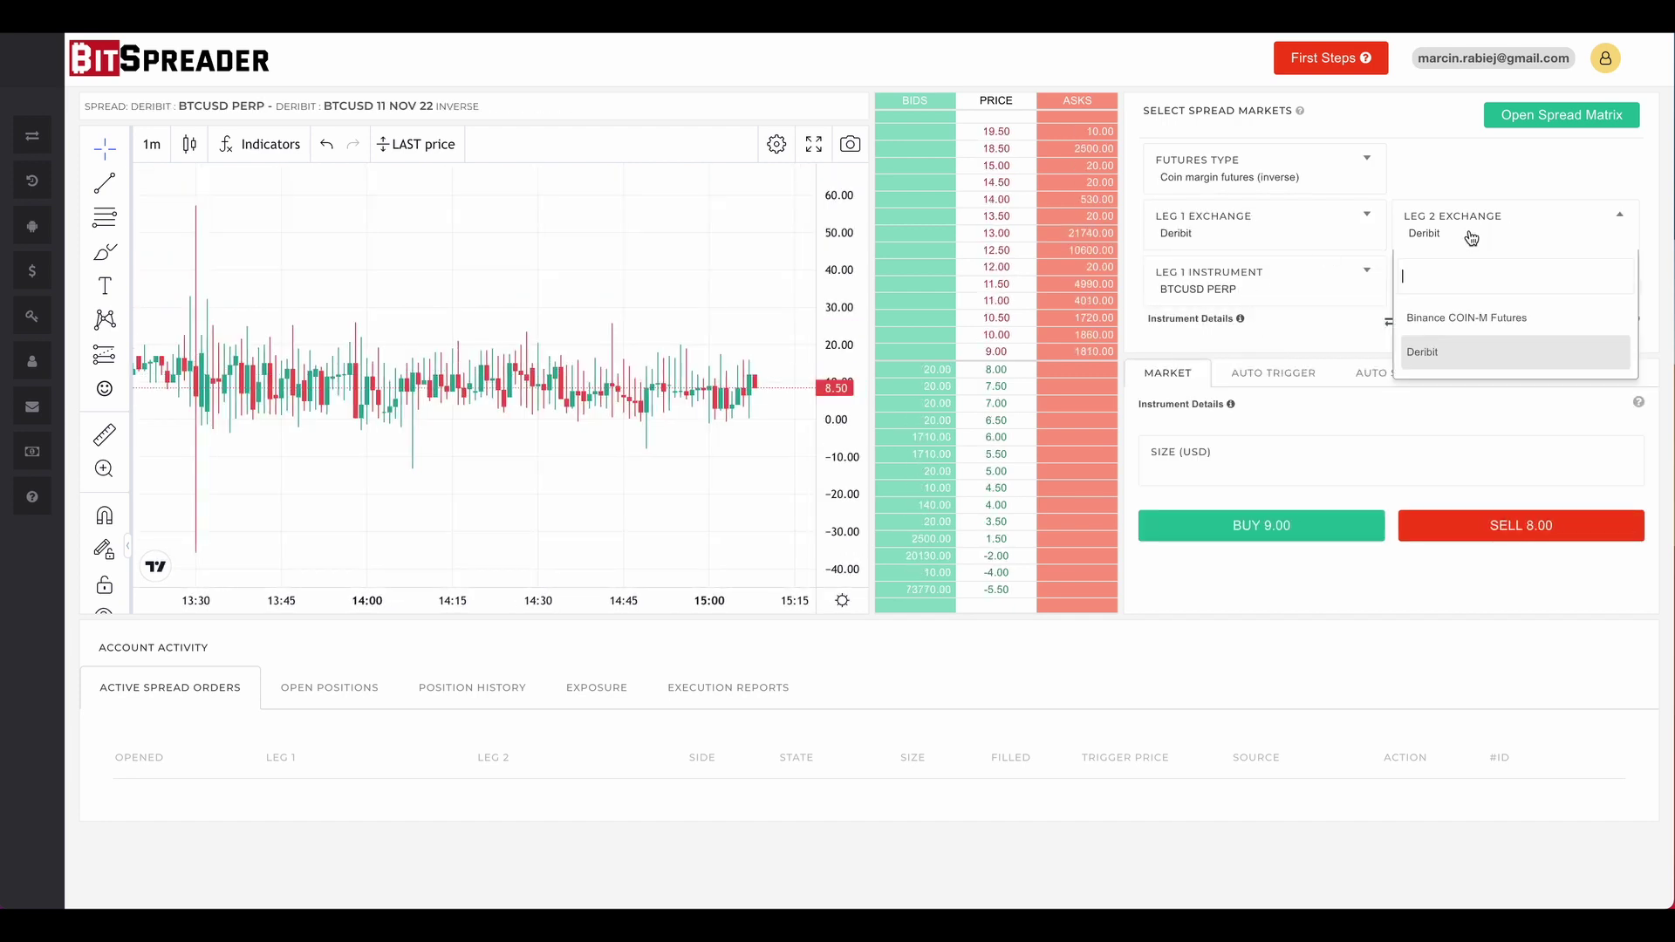
click(1467, 317)
click(1490, 296)
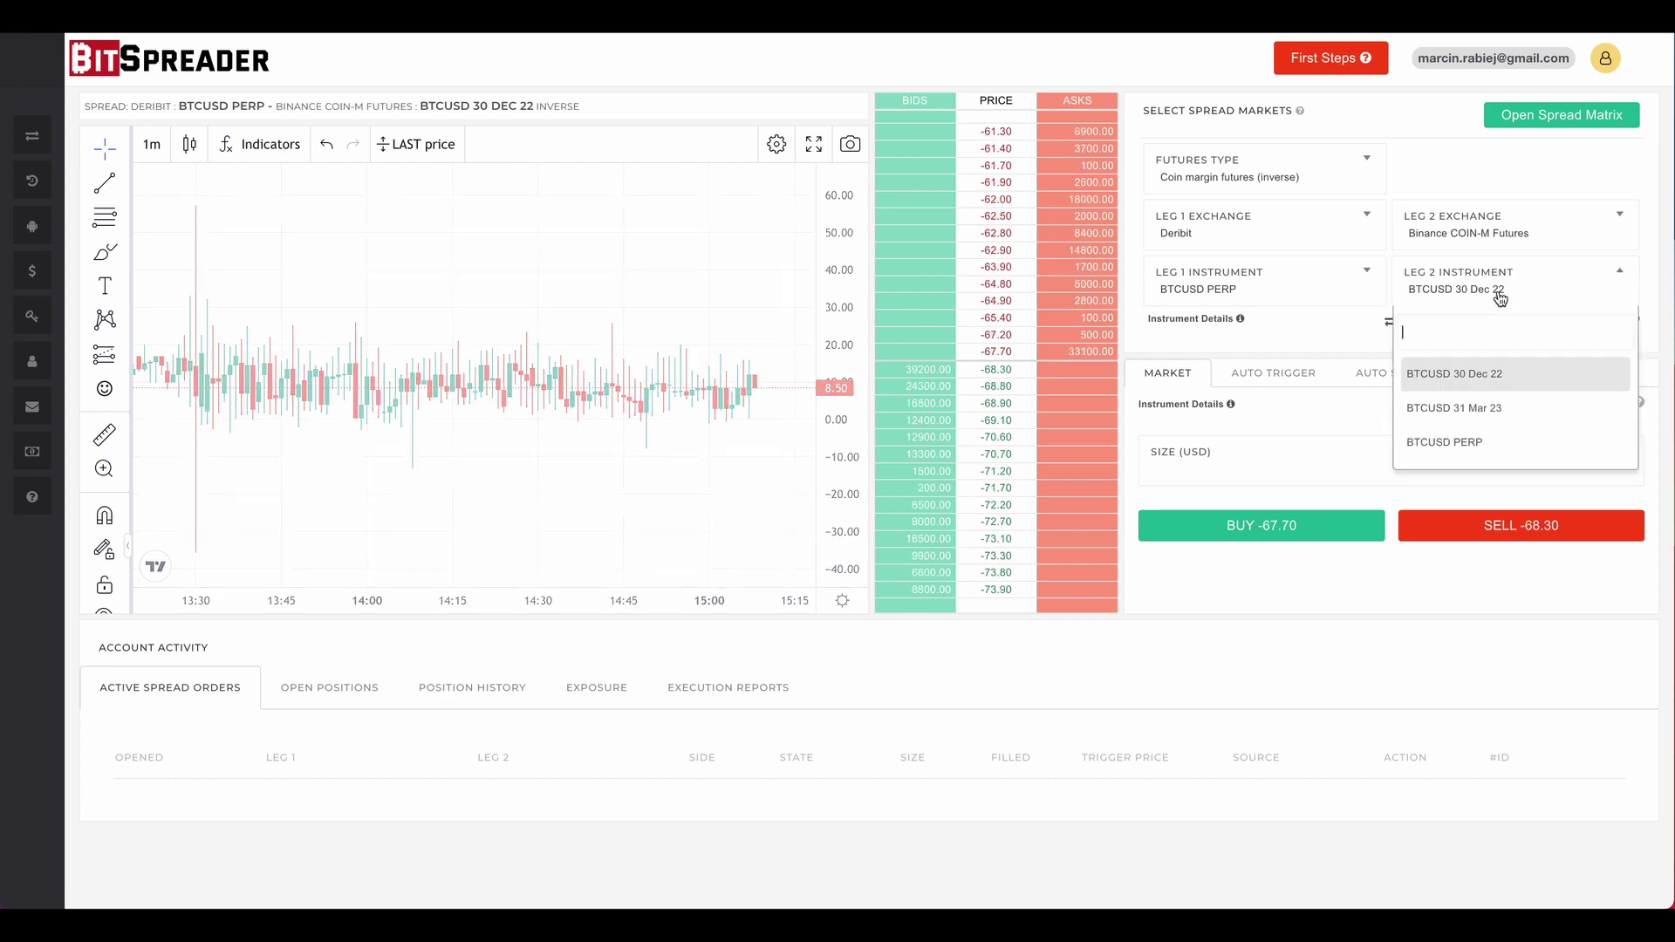
click(1465, 439)
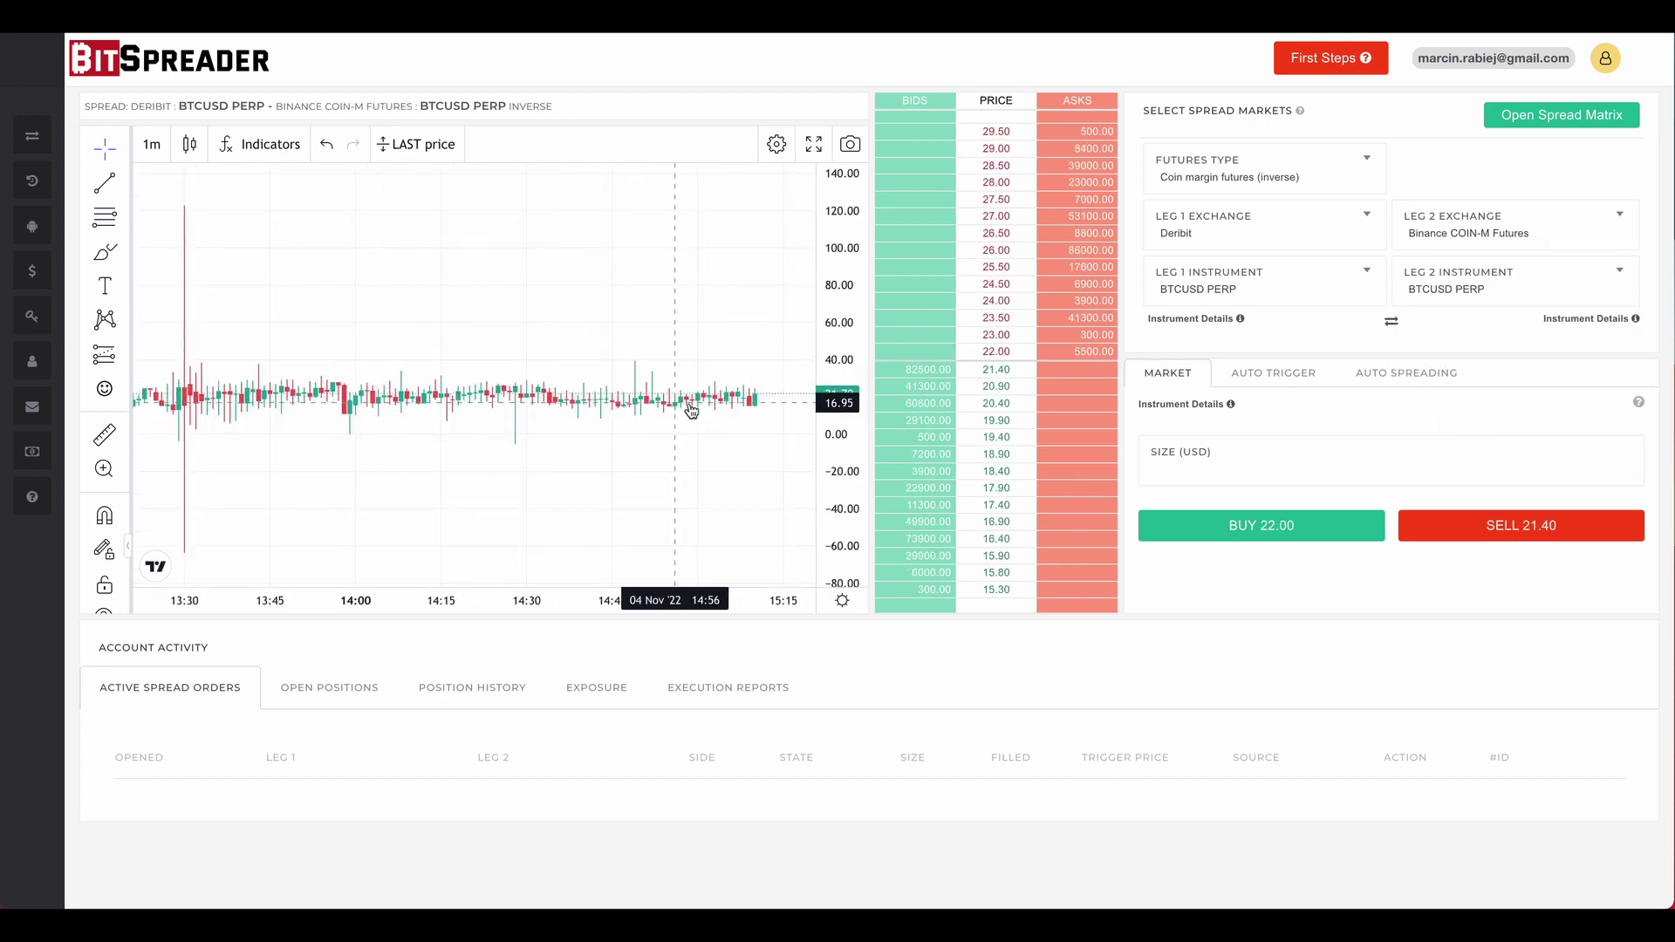
Zoom in on the spread candles over the chart's price axis so they fill the height
scroll(830, 405, up, 5)
scroll(829, 406, up, 3)
scroll(711, 447, up, 2)
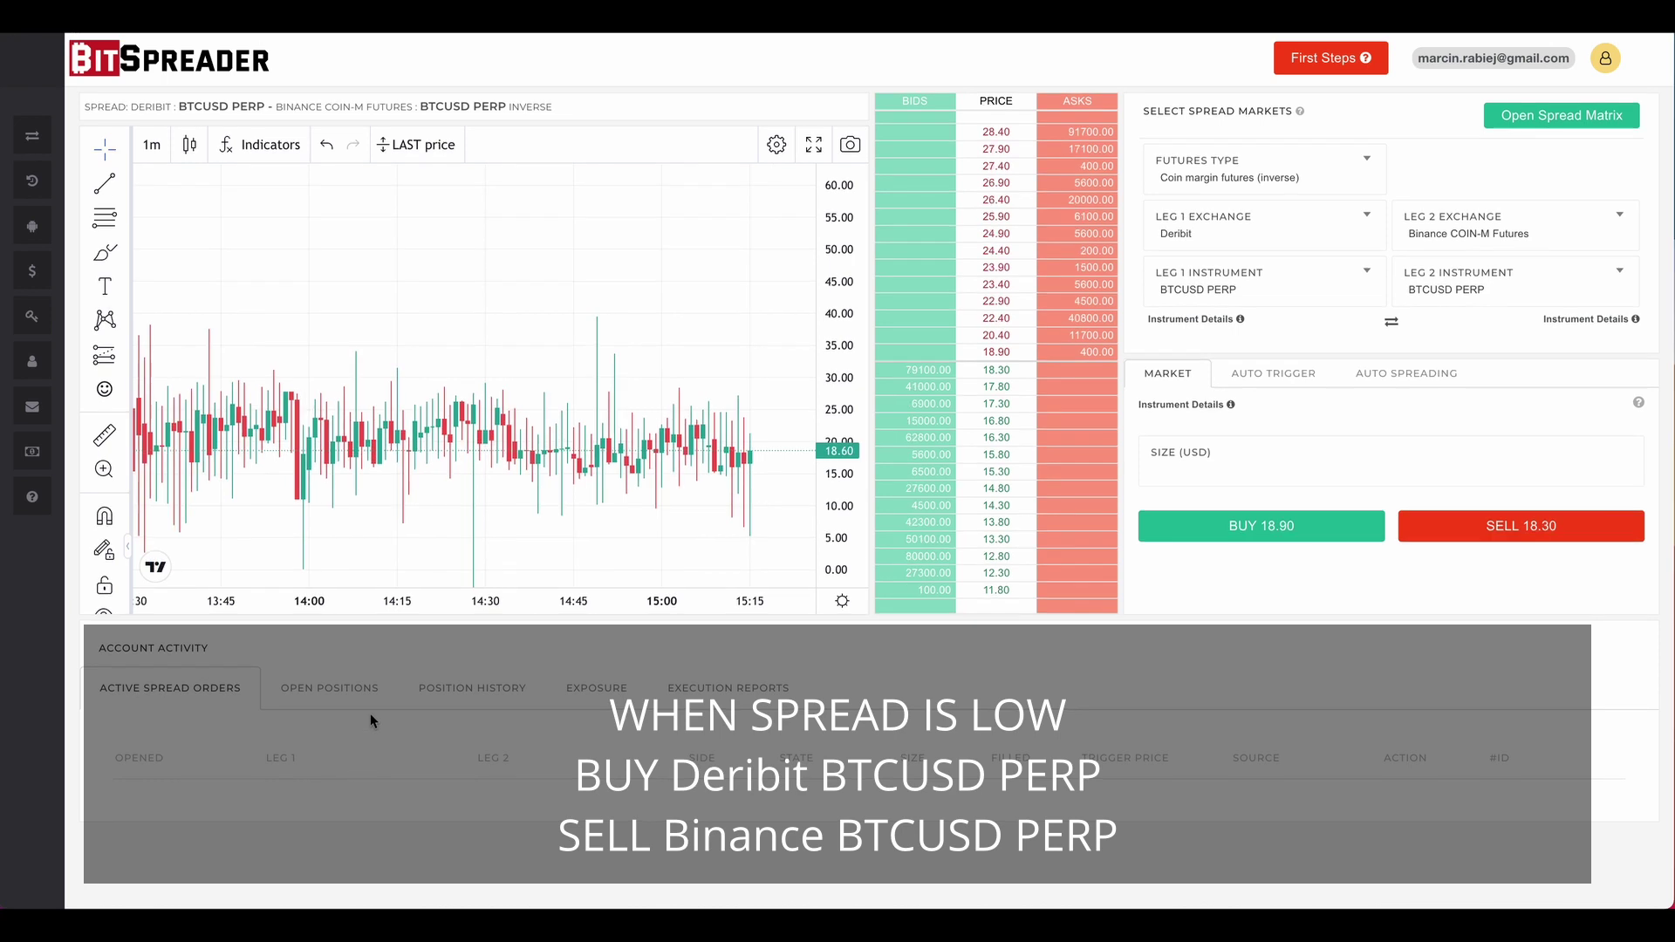
Plot the spread chart on ASK prices and stretch the price axis to roughly 0–70
click(405, 147)
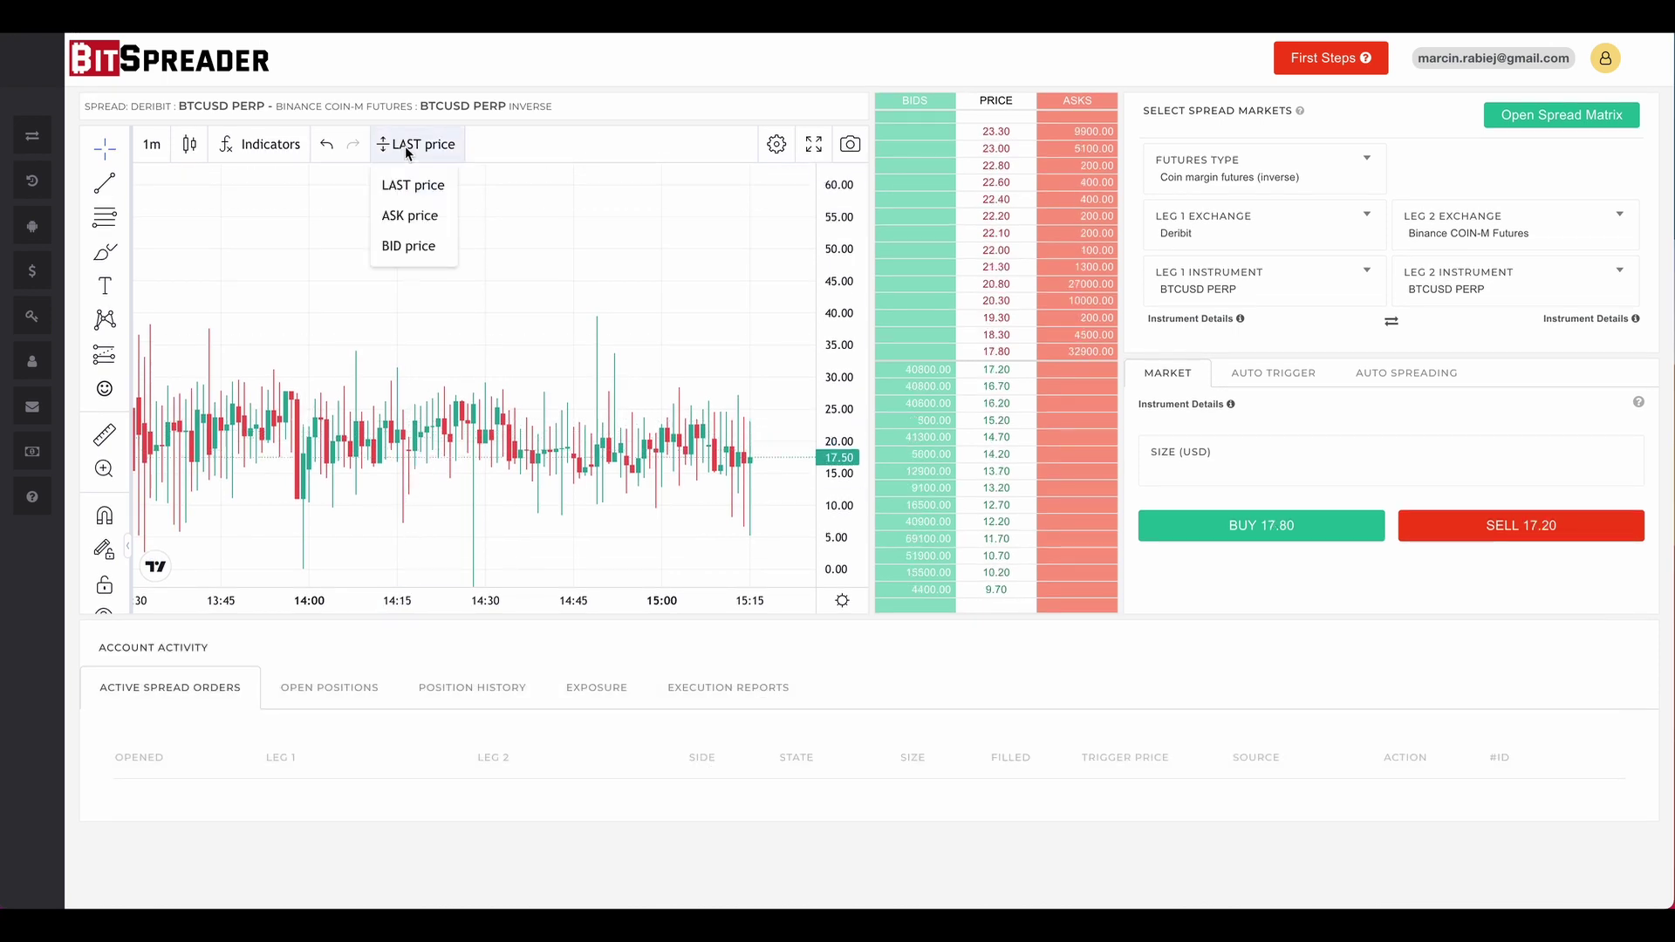
click(399, 214)
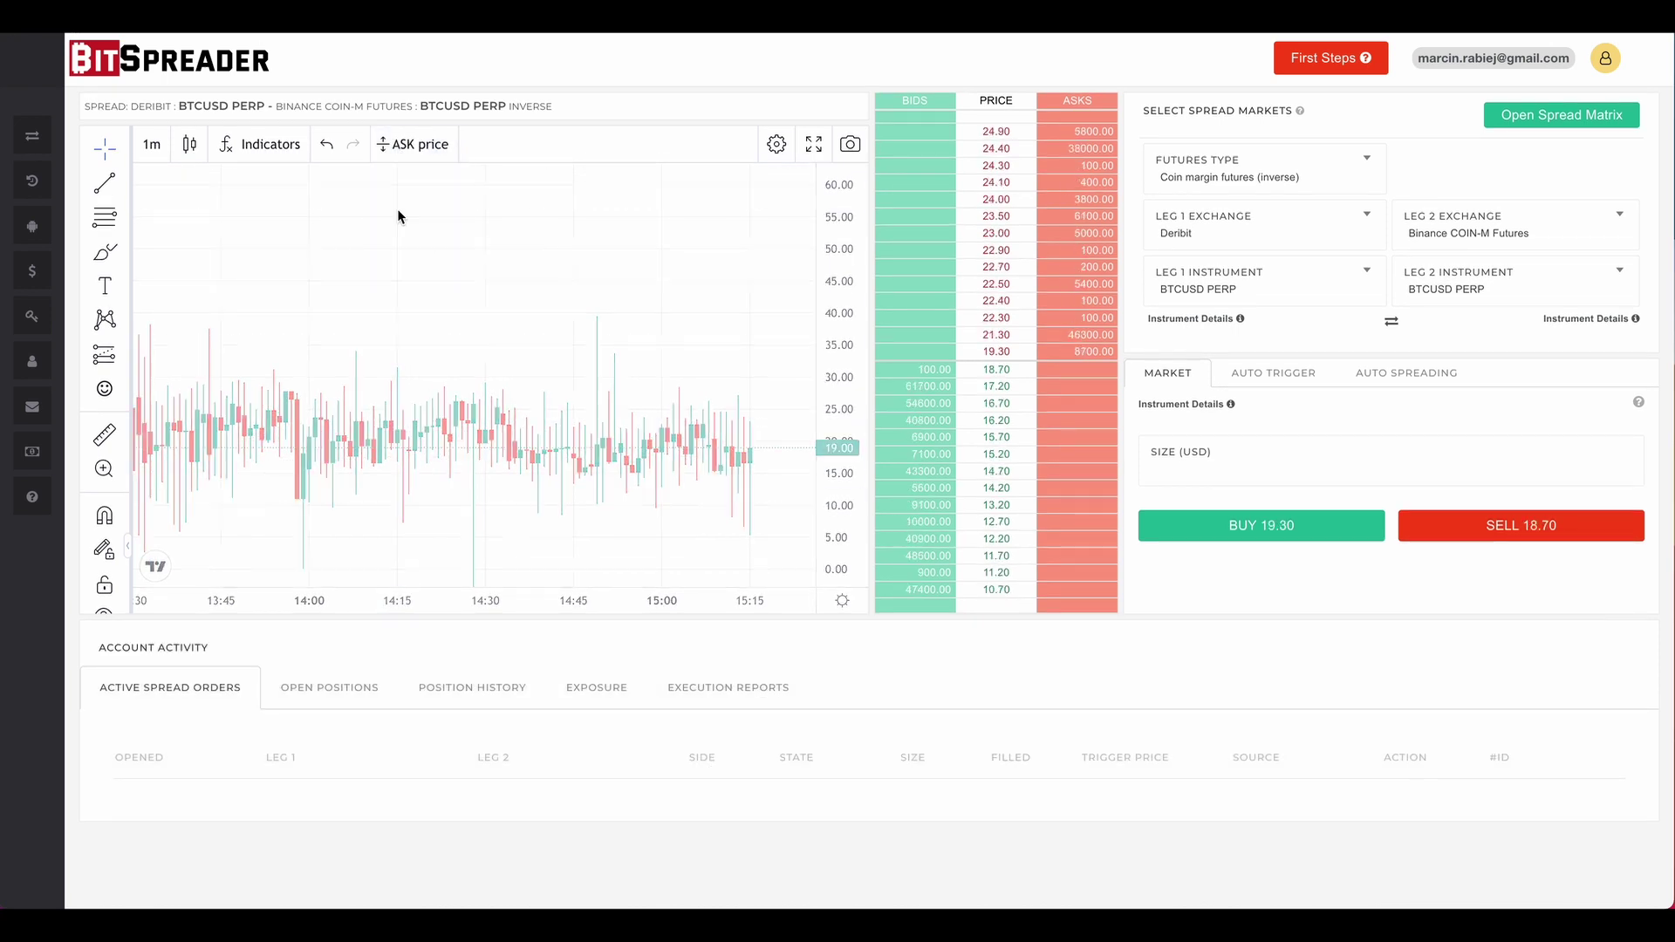
drag(851, 439, 837, 519)
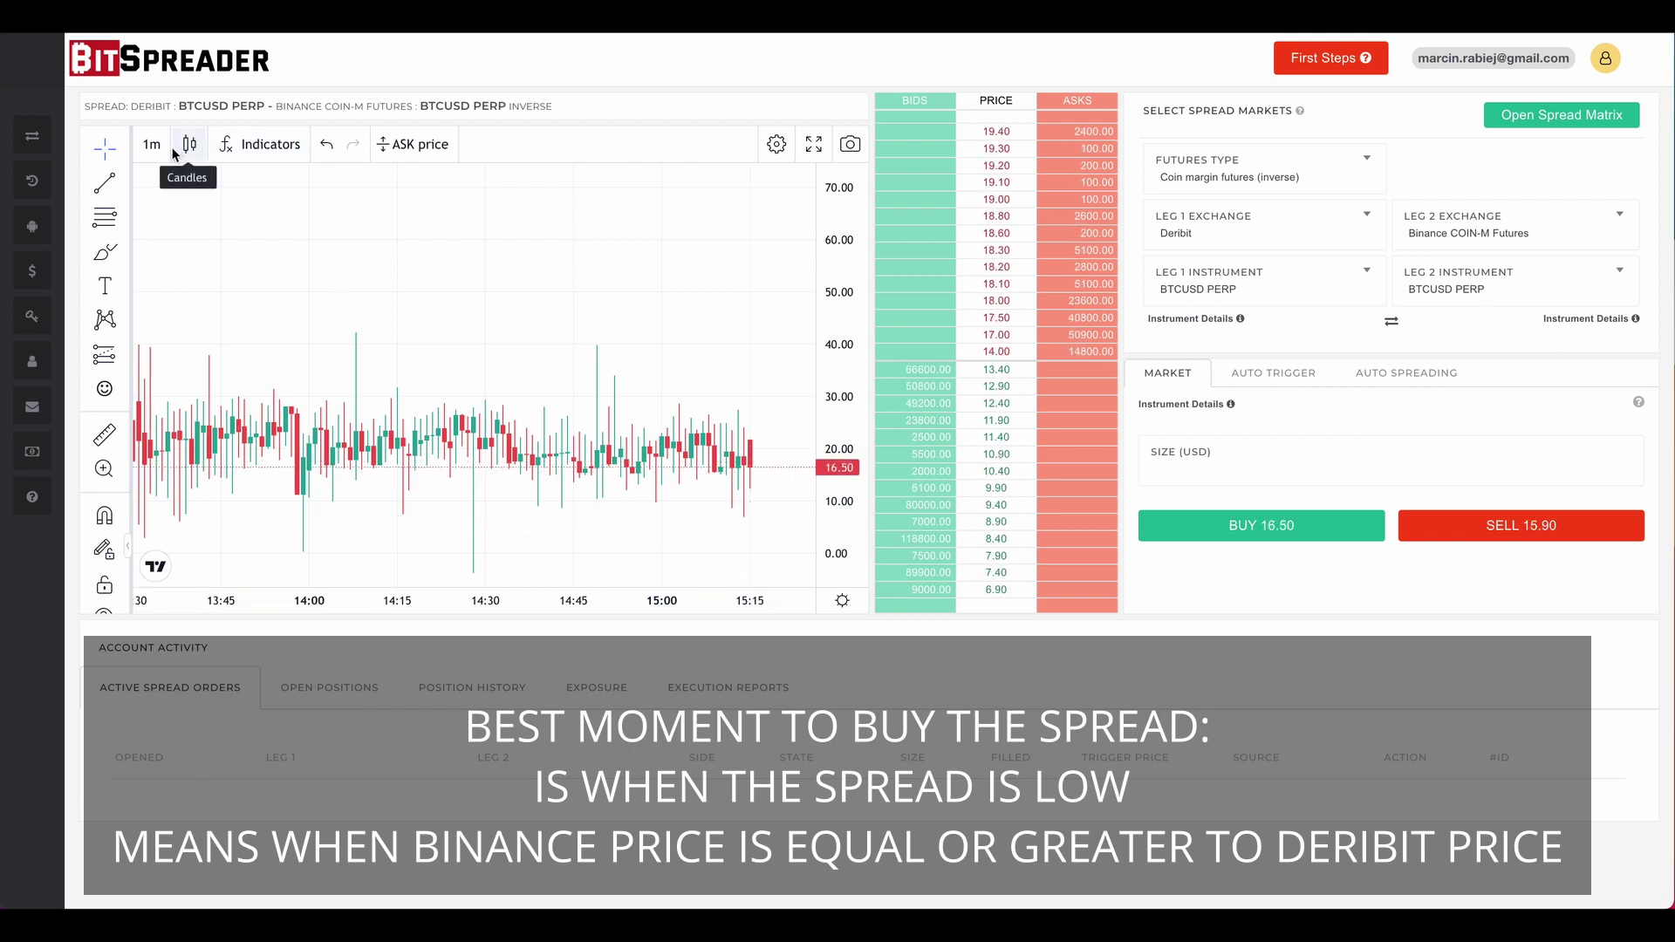
click(151, 144)
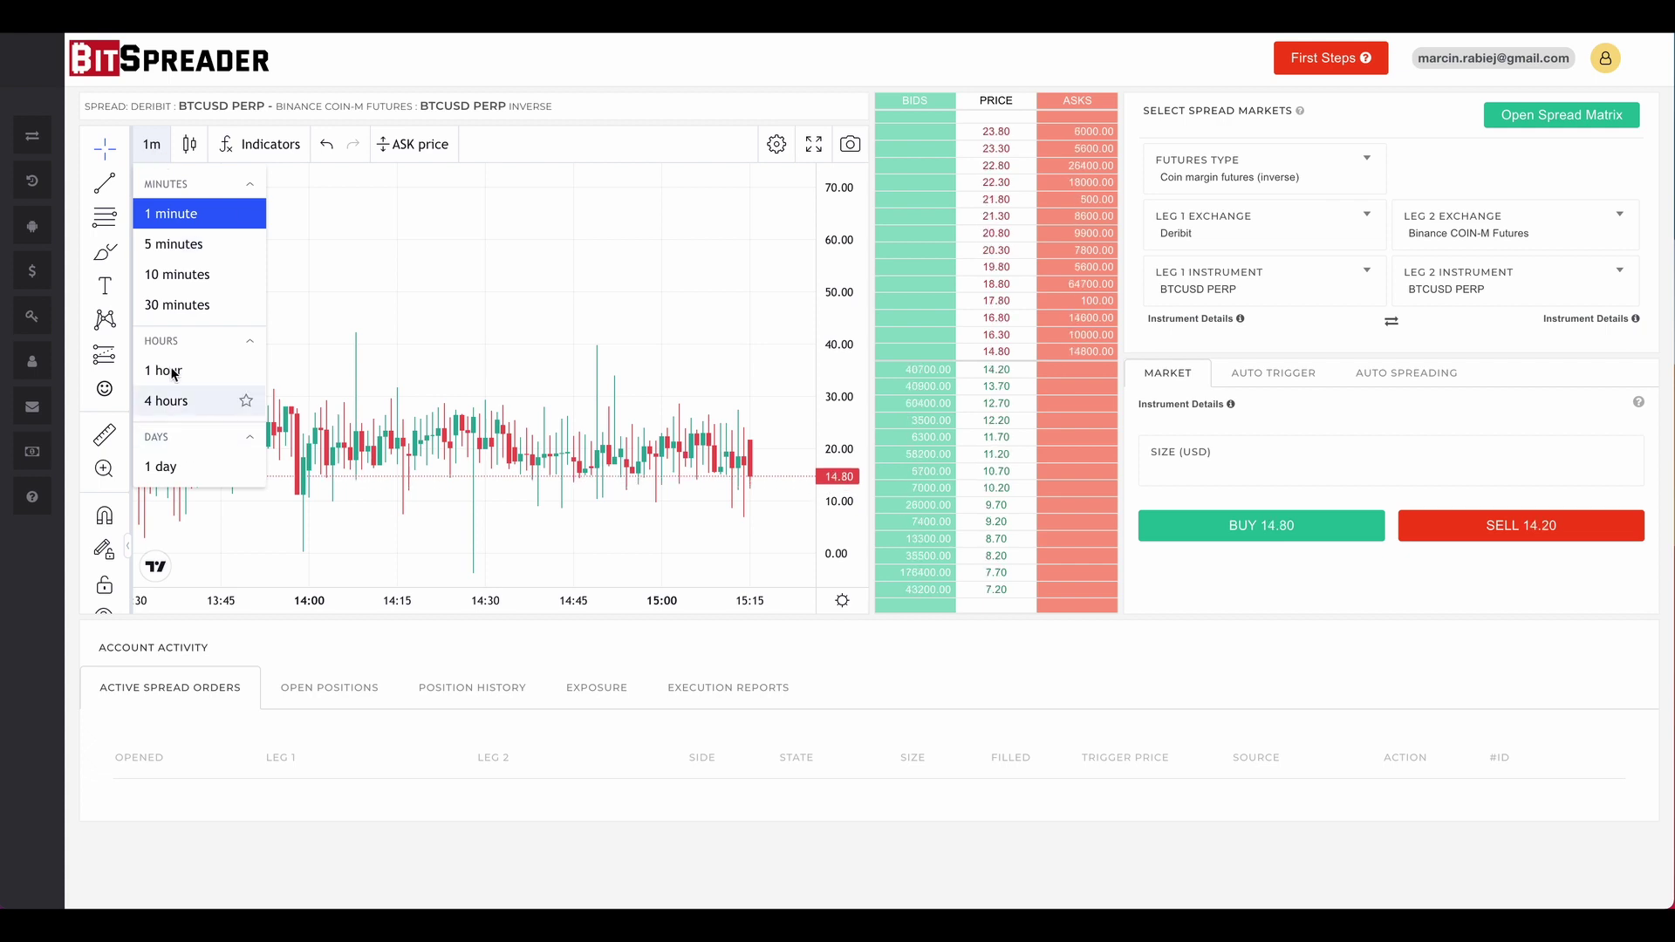
Switch the spread chart to 1-hour candles and widen the price range to fit all history
click(227, 370)
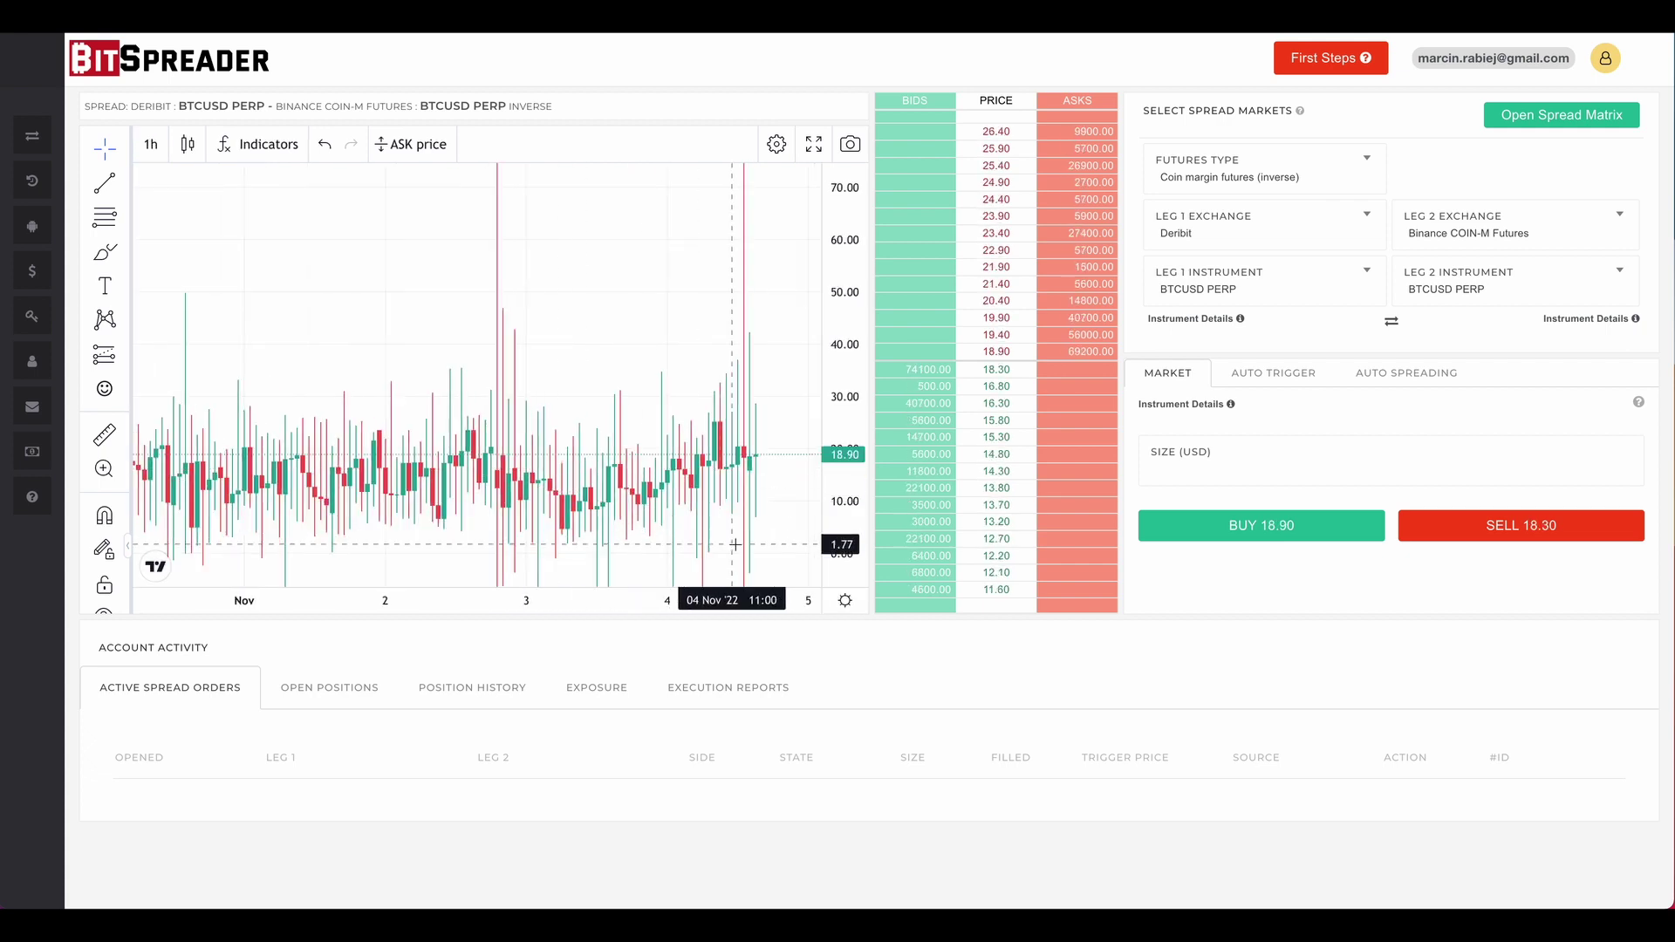
drag(827, 475, 834, 490)
scroll(828, 488, down, 5)
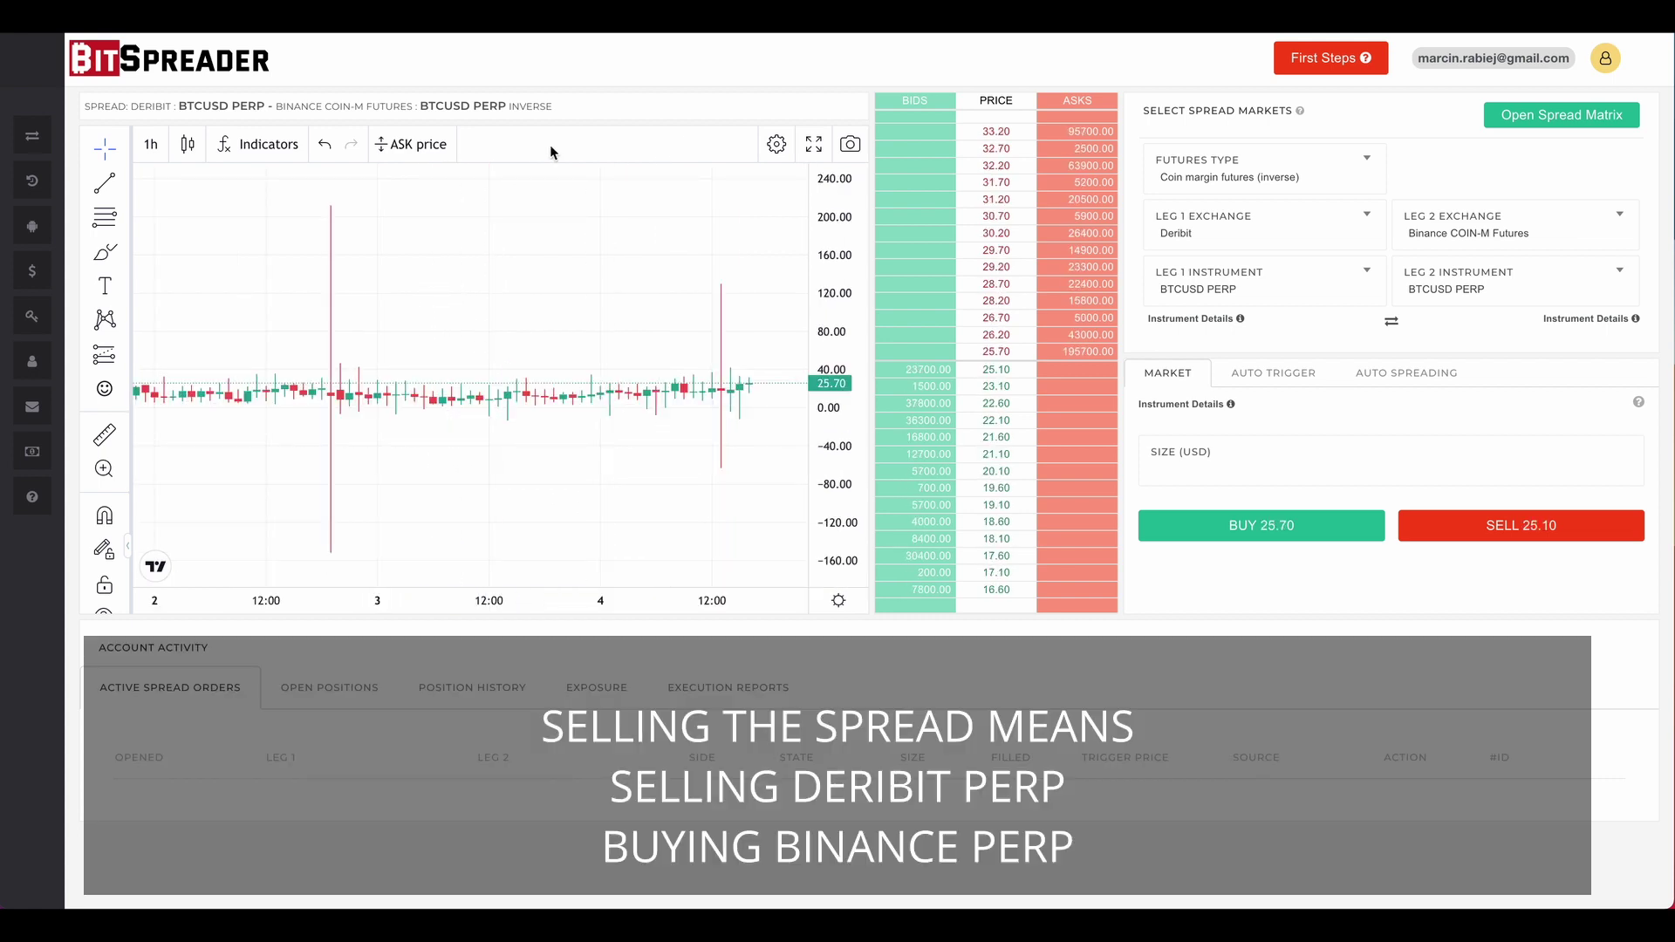
Plot the spread chart on BID prices and tighten the price range around the candles
click(417, 147)
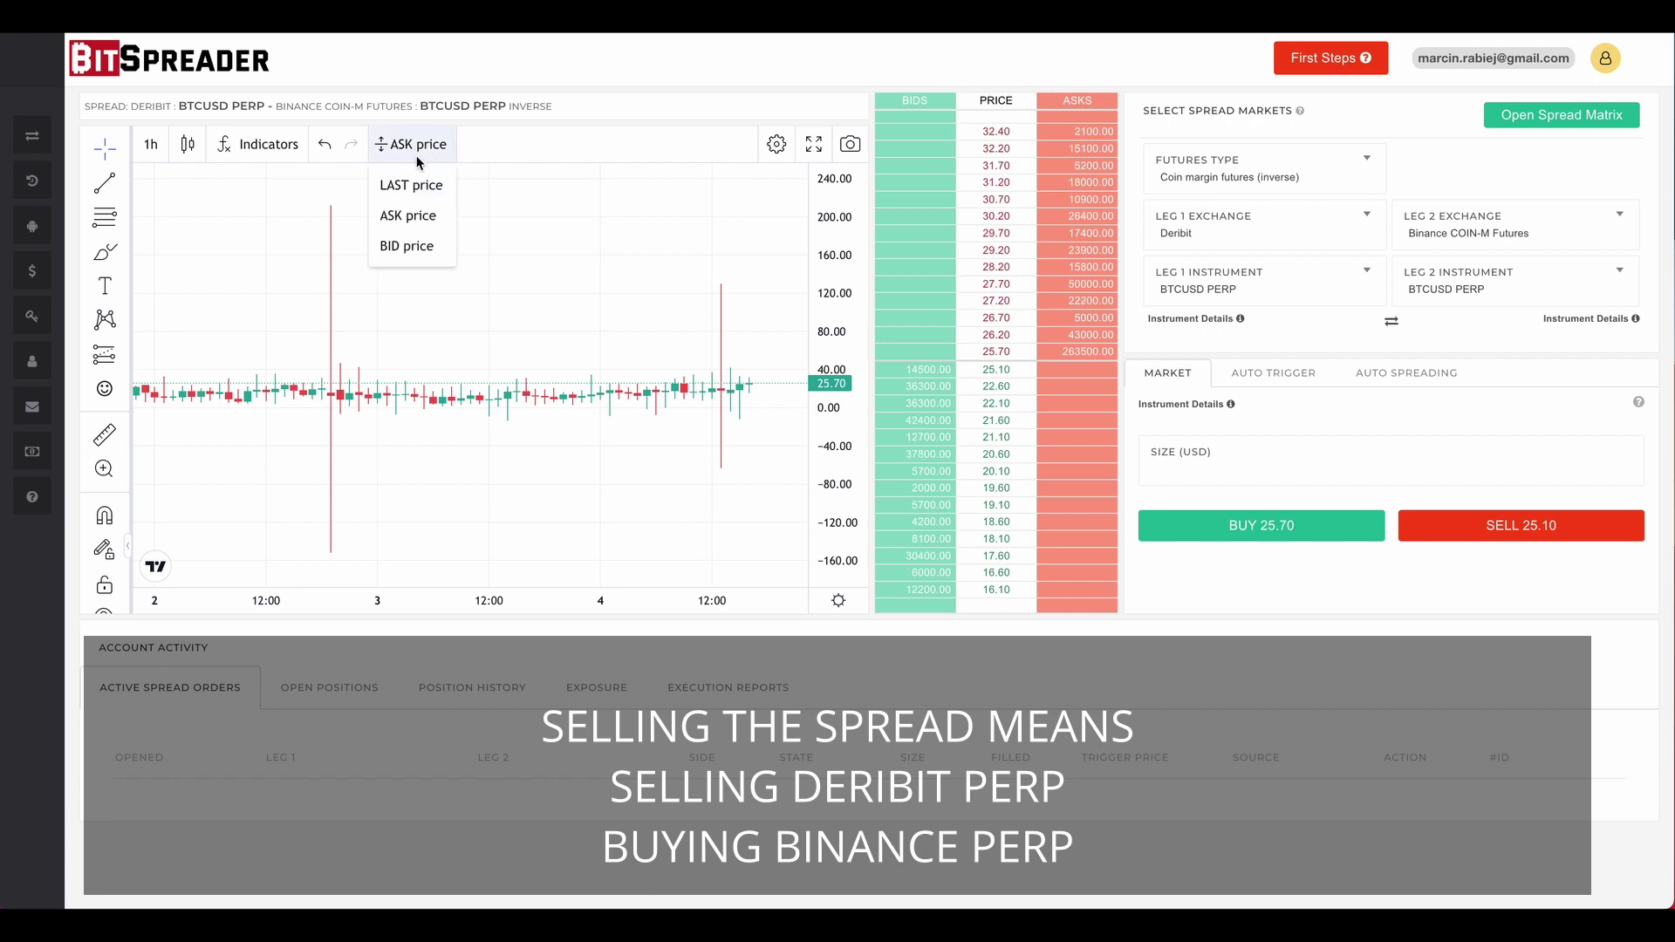
click(398, 249)
scroll(841, 394, up, 4)
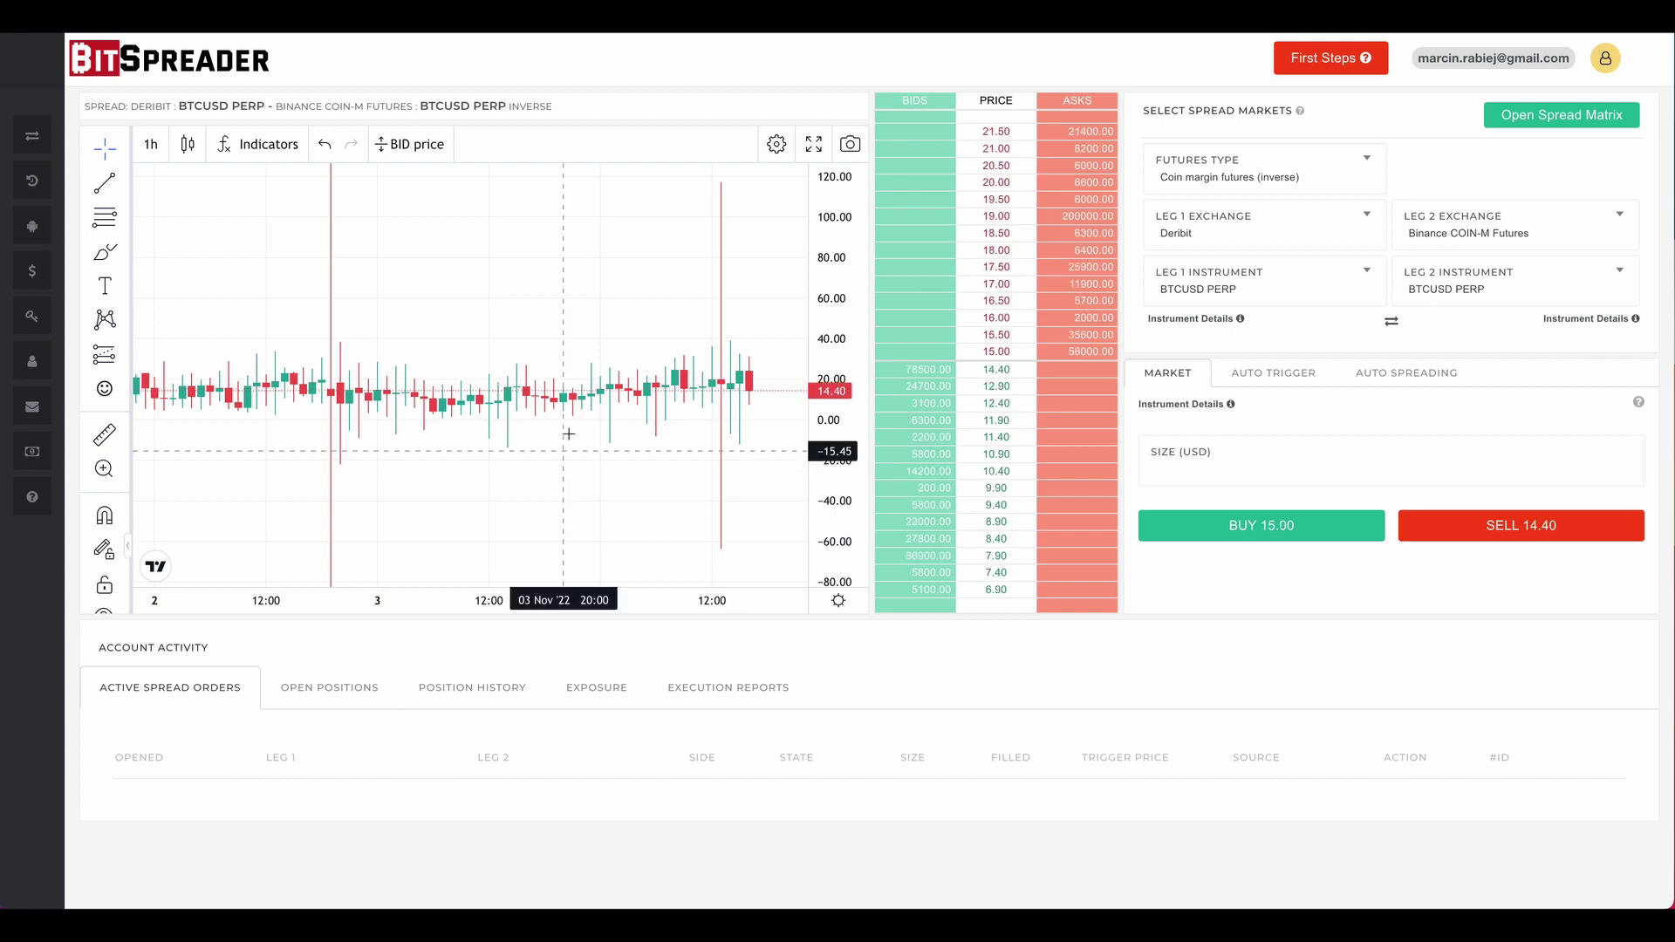
Submit an auto-trigger BUY spread order of size 1000 with trigger price -15
click(1263, 377)
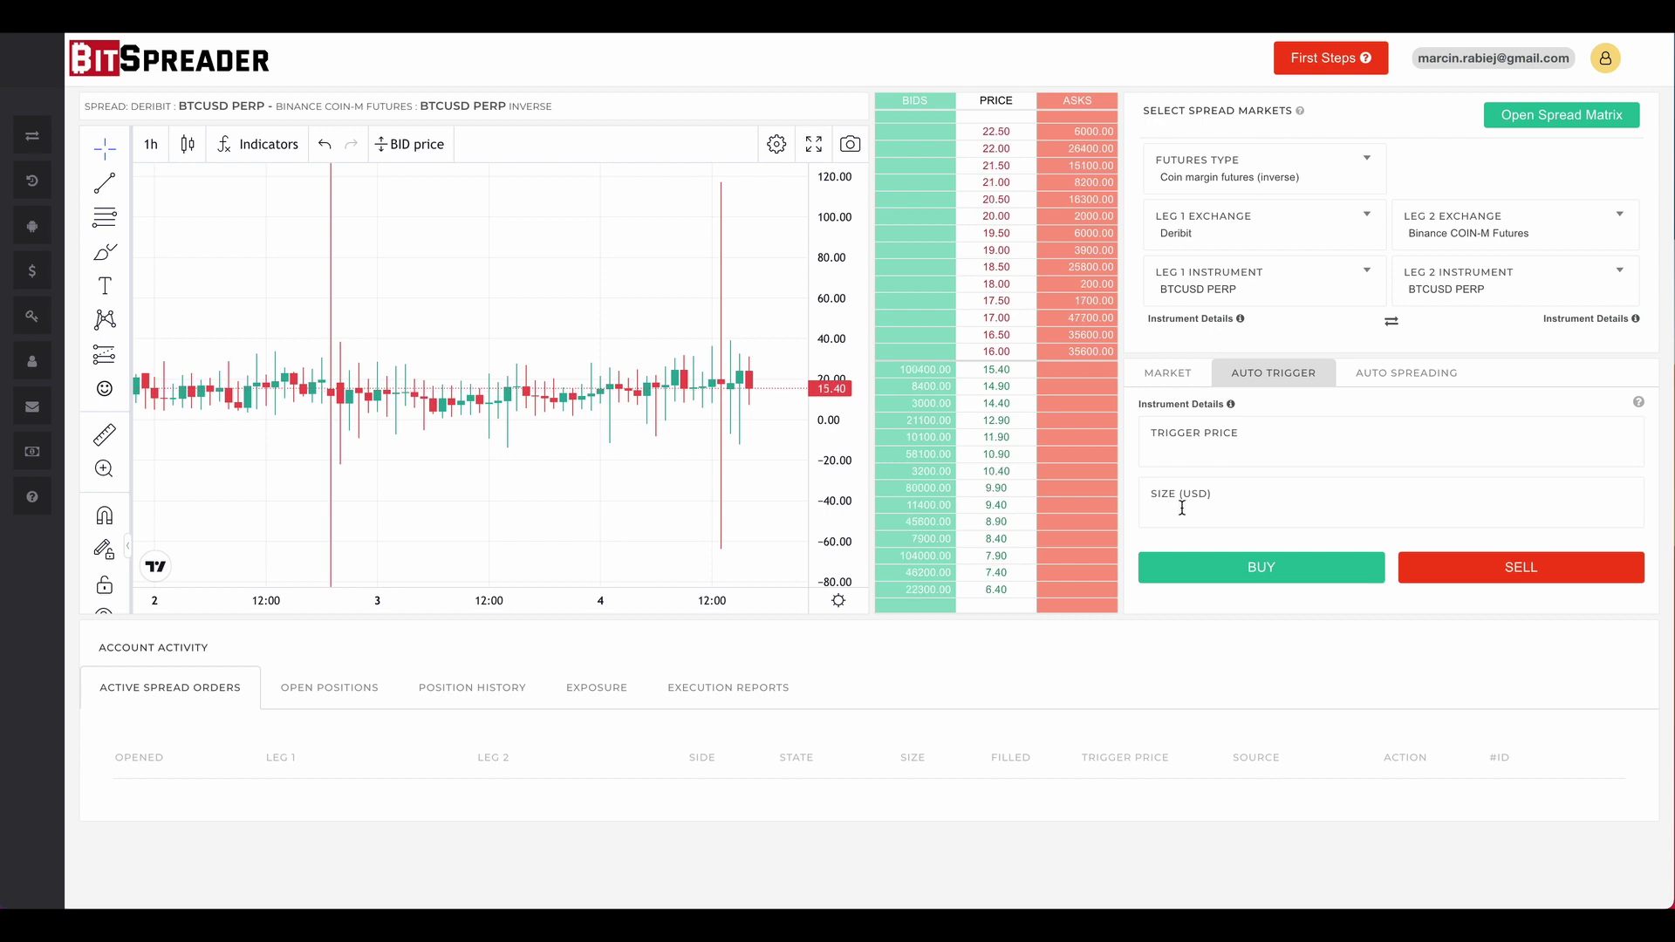
click(1187, 451)
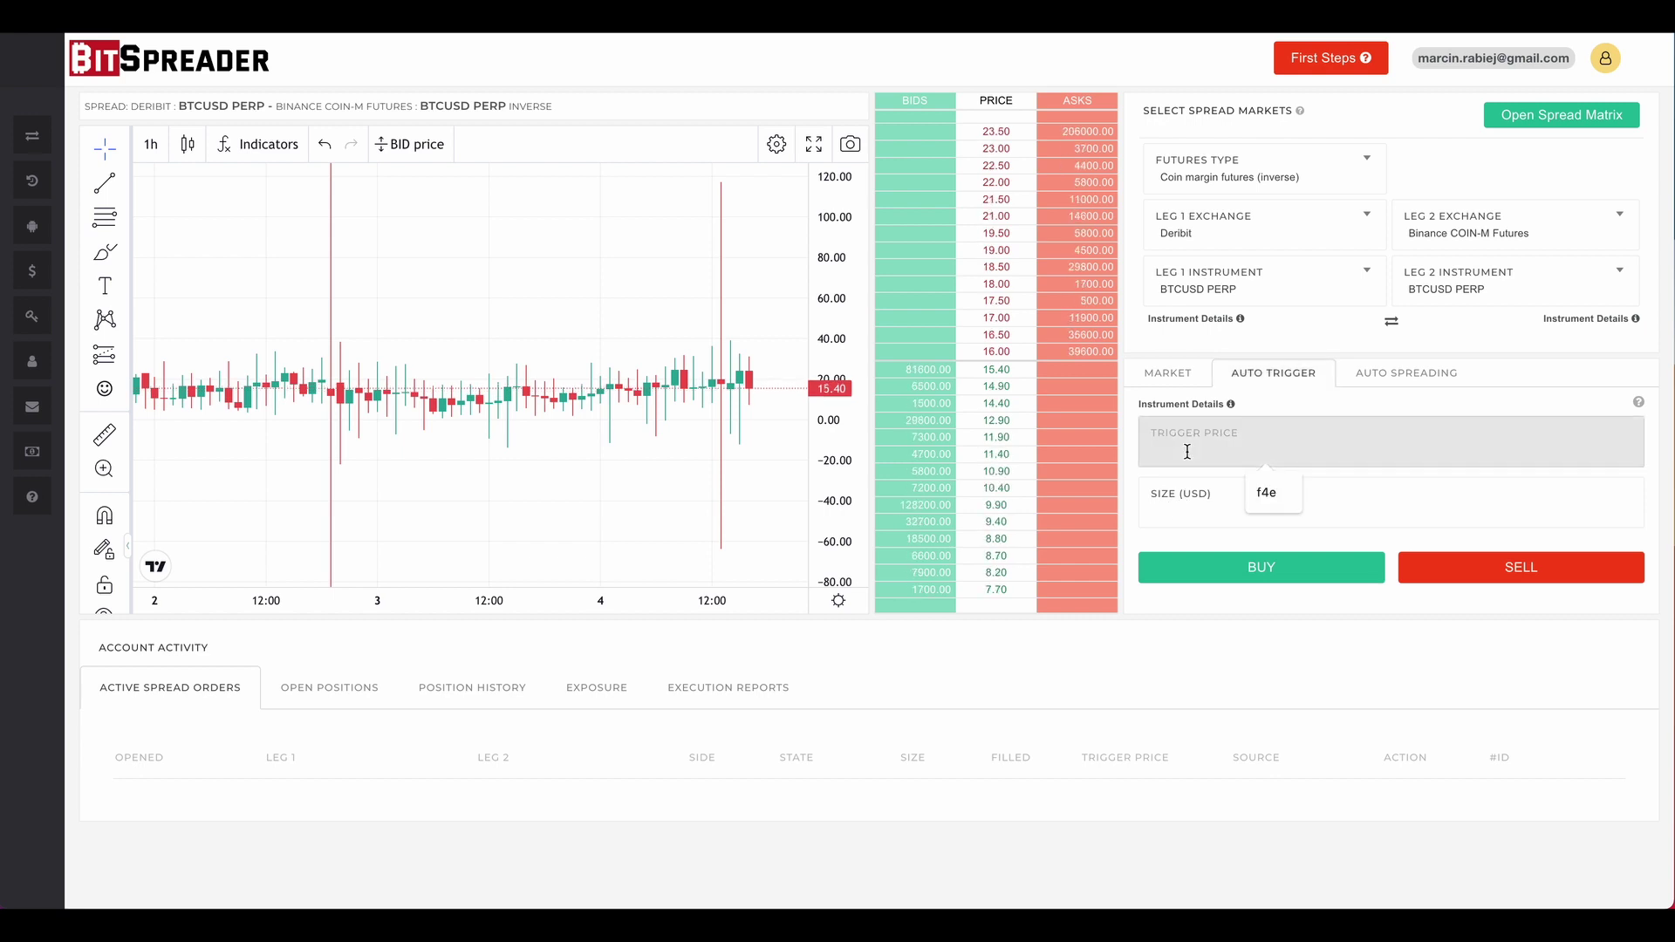
text(-15)
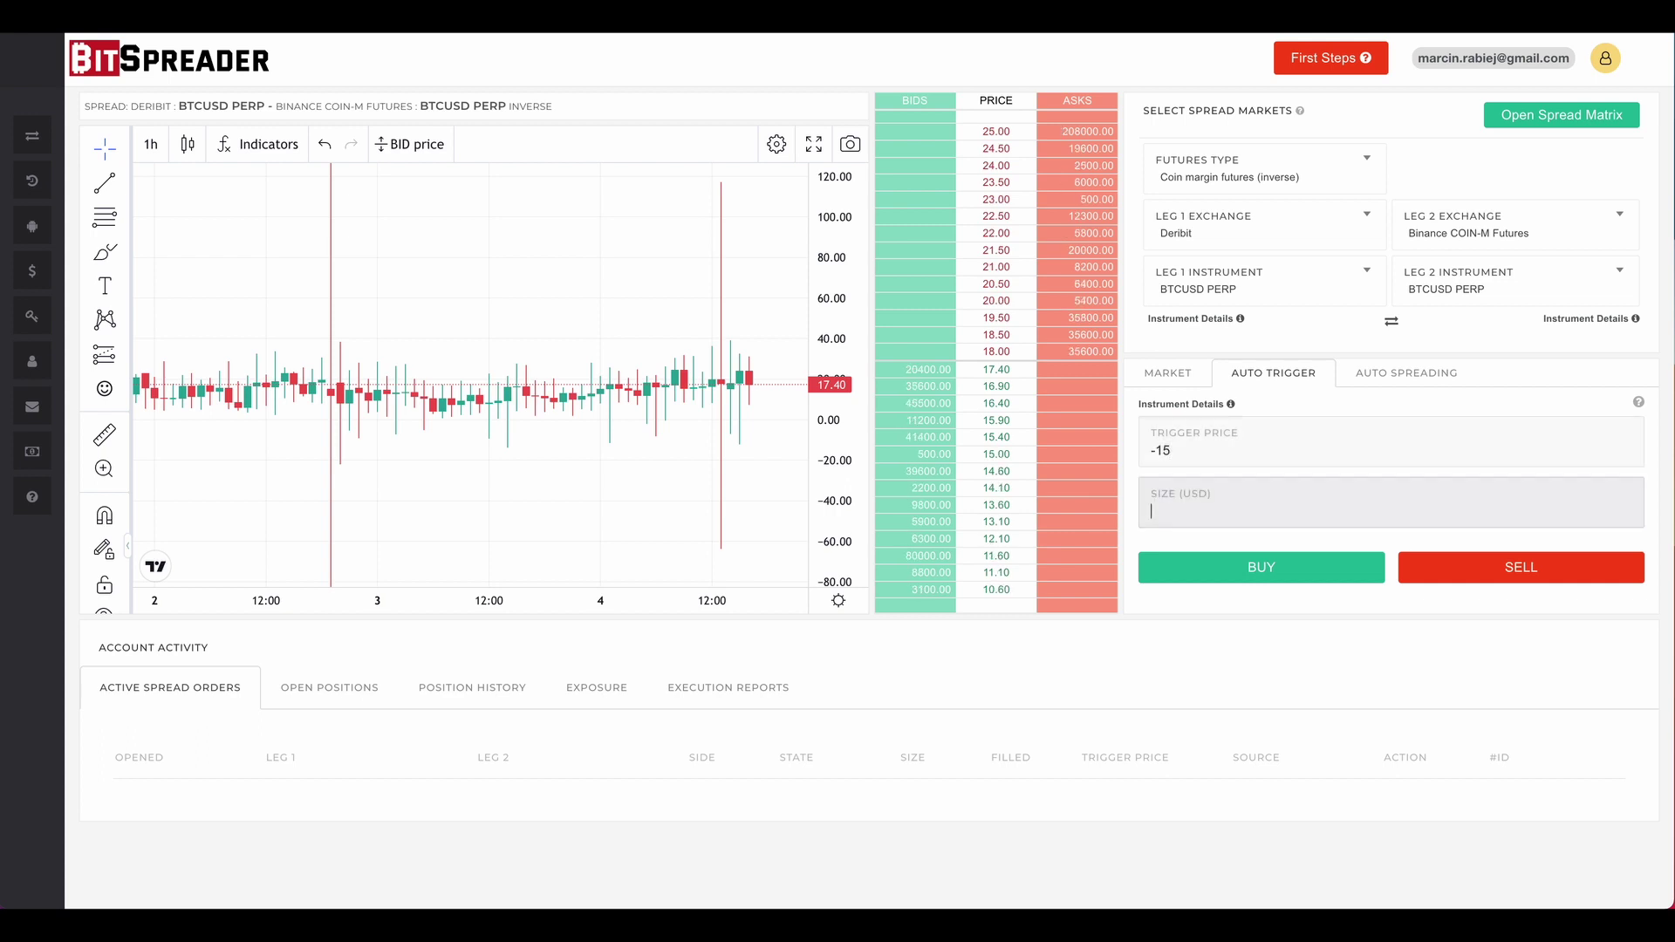
key(Return)
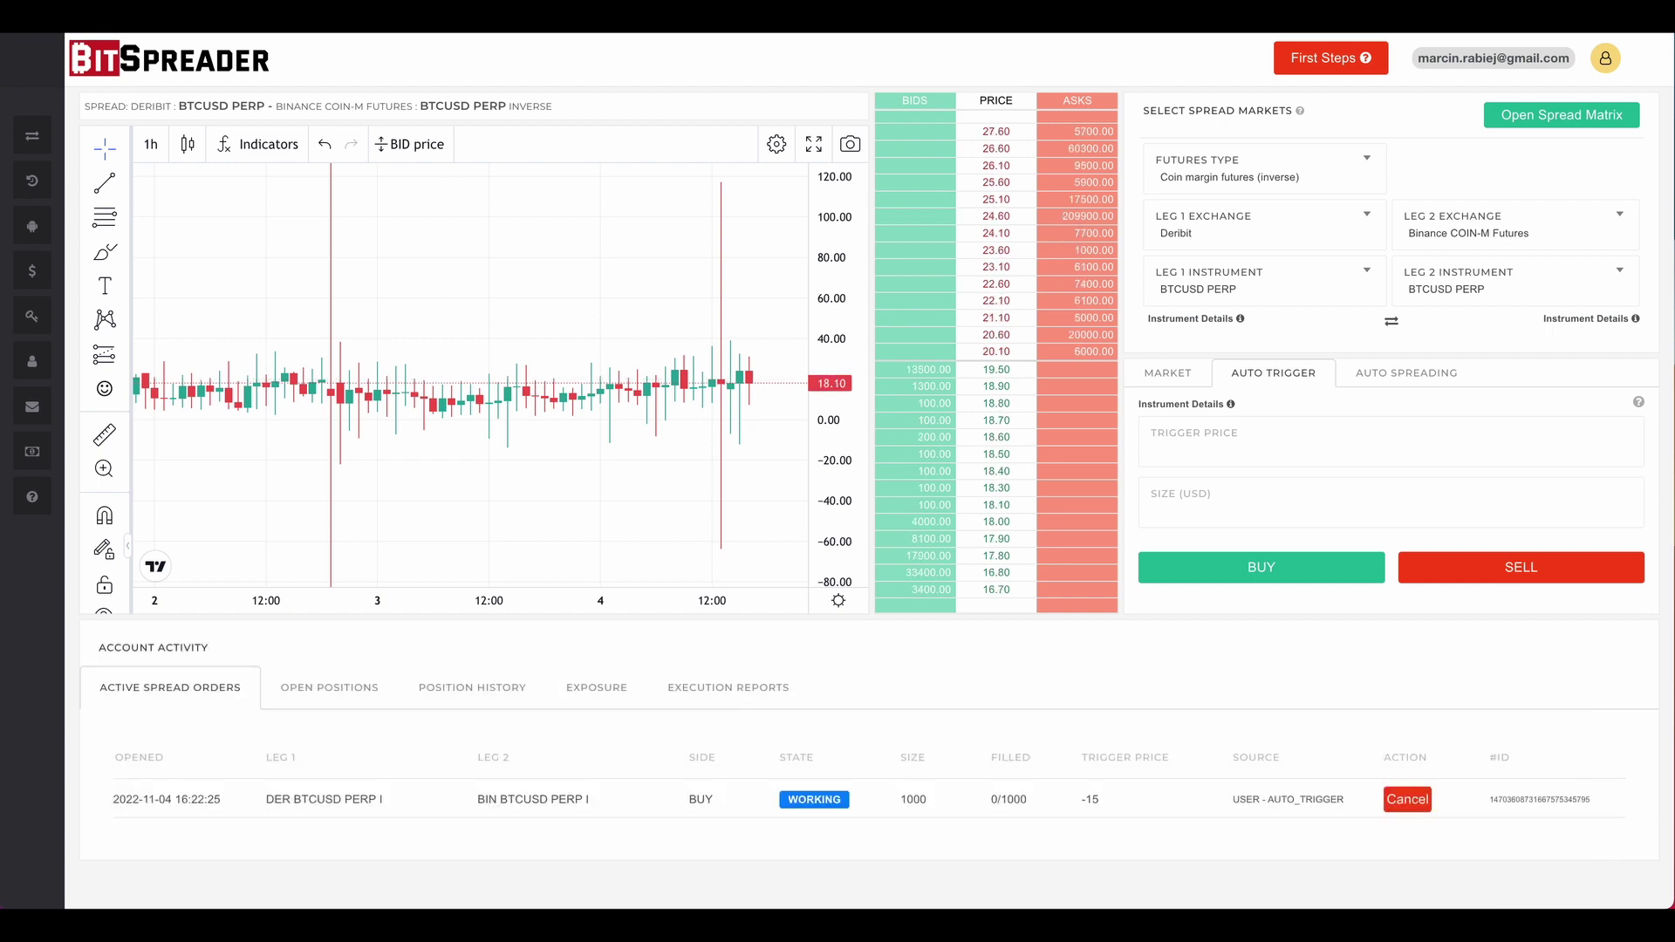
Set up auto-spreading with slop 0.5, size 1000, quoting on BIN BTCUSD PERP I
click(1406, 373)
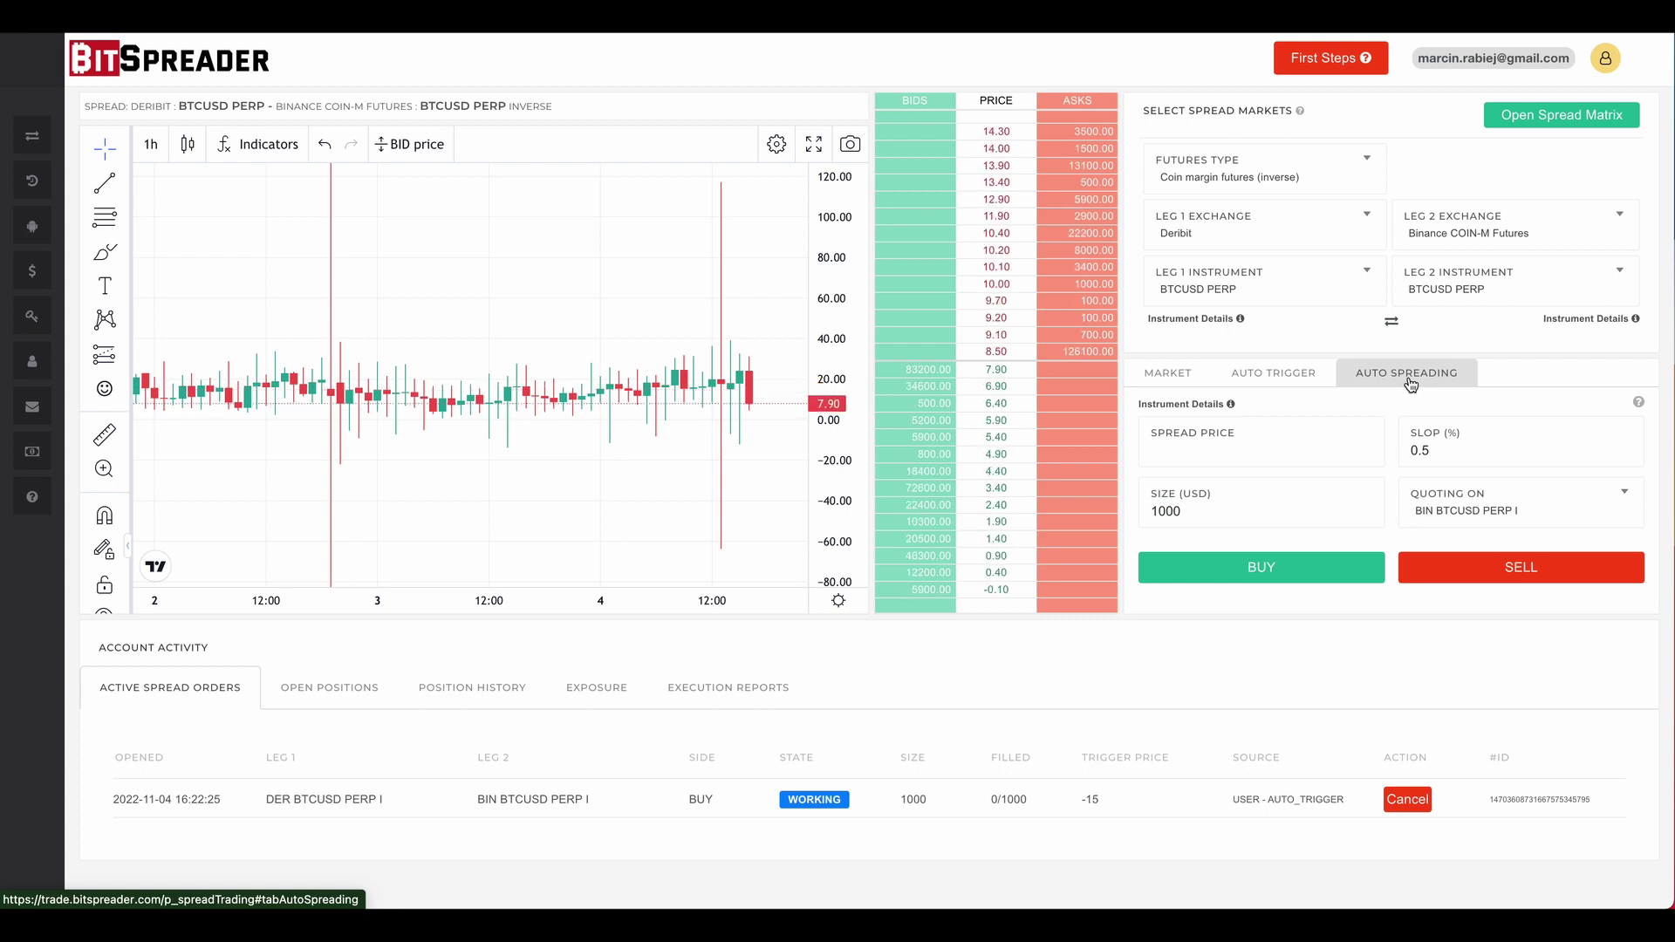
click(1566, 517)
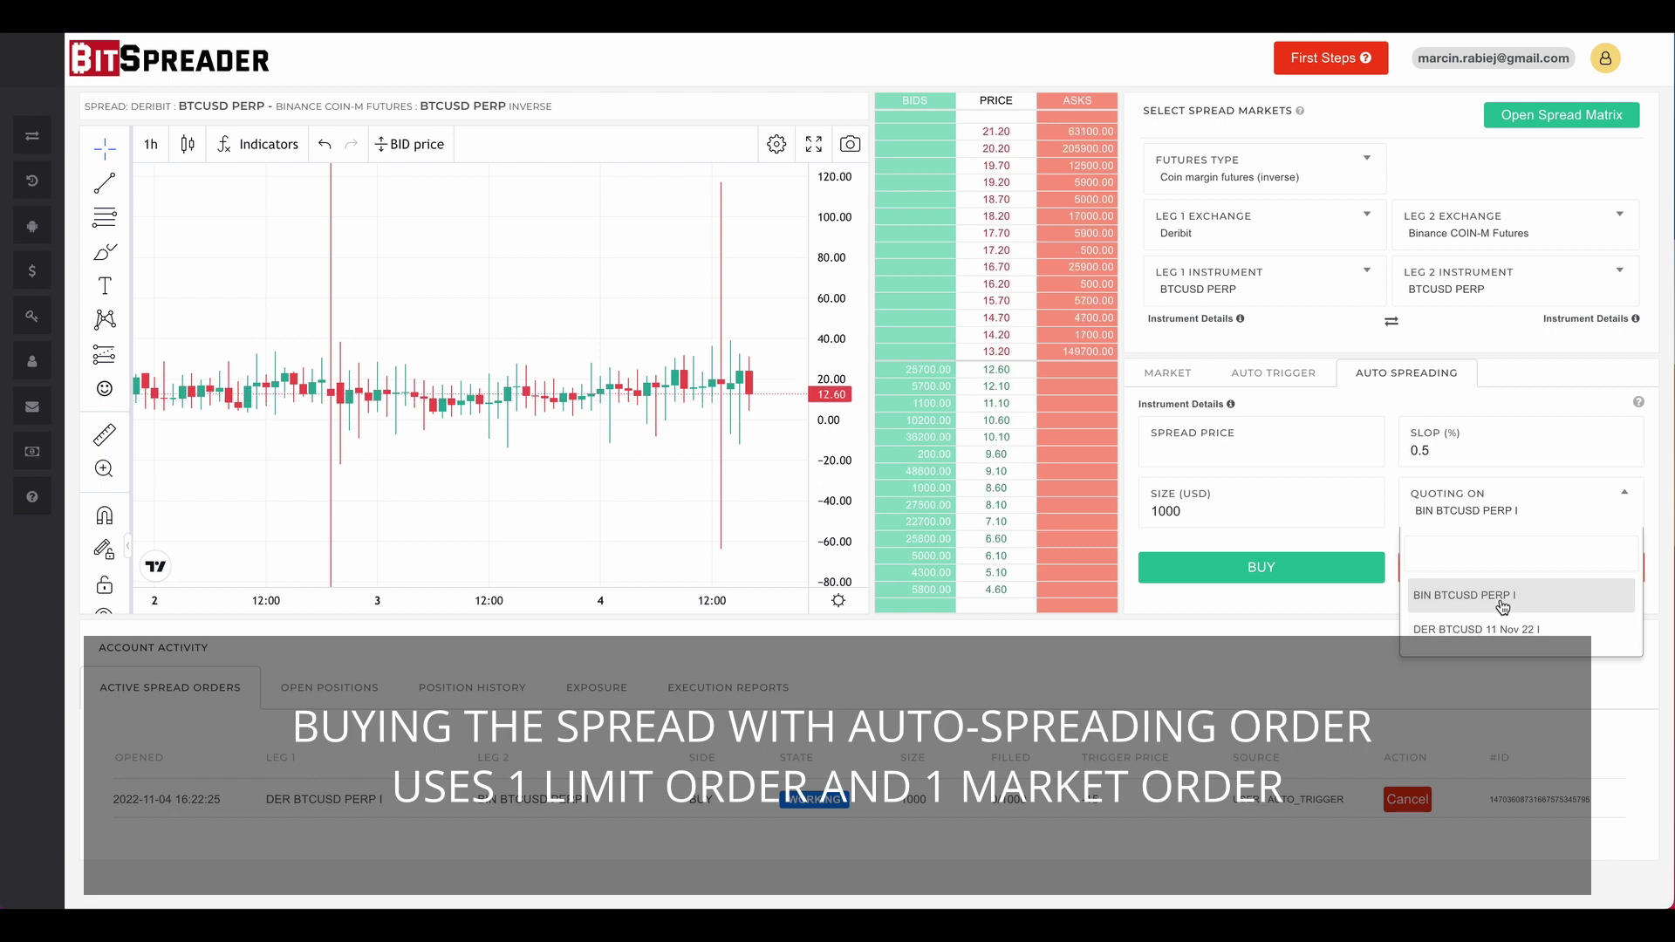
click(1500, 589)
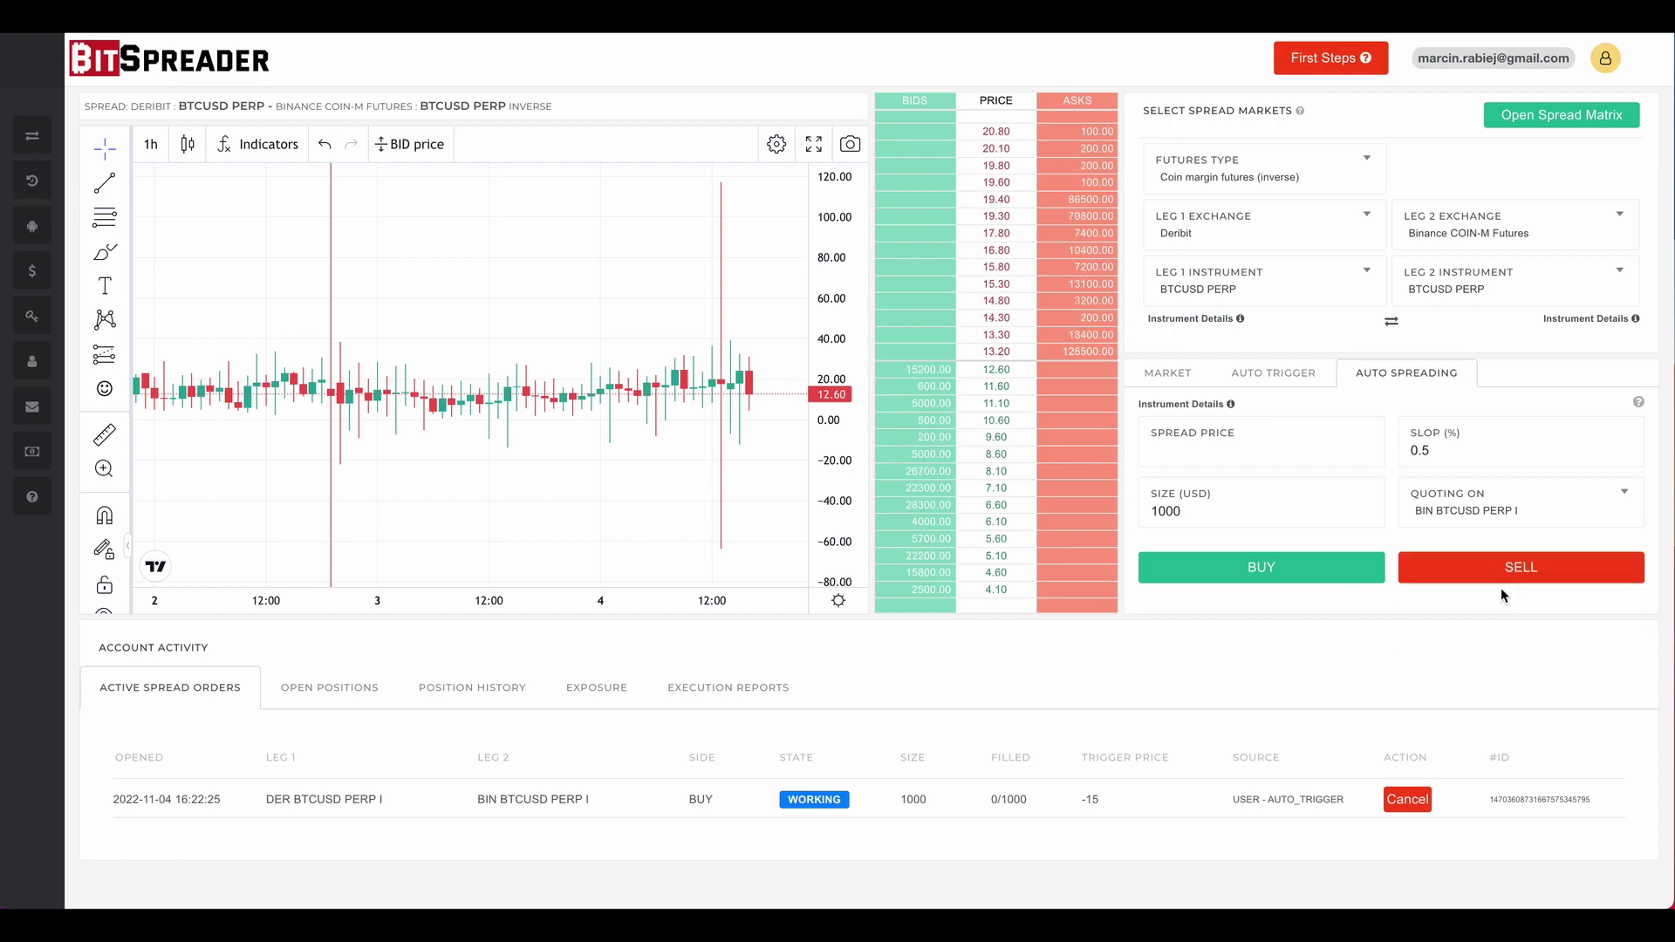